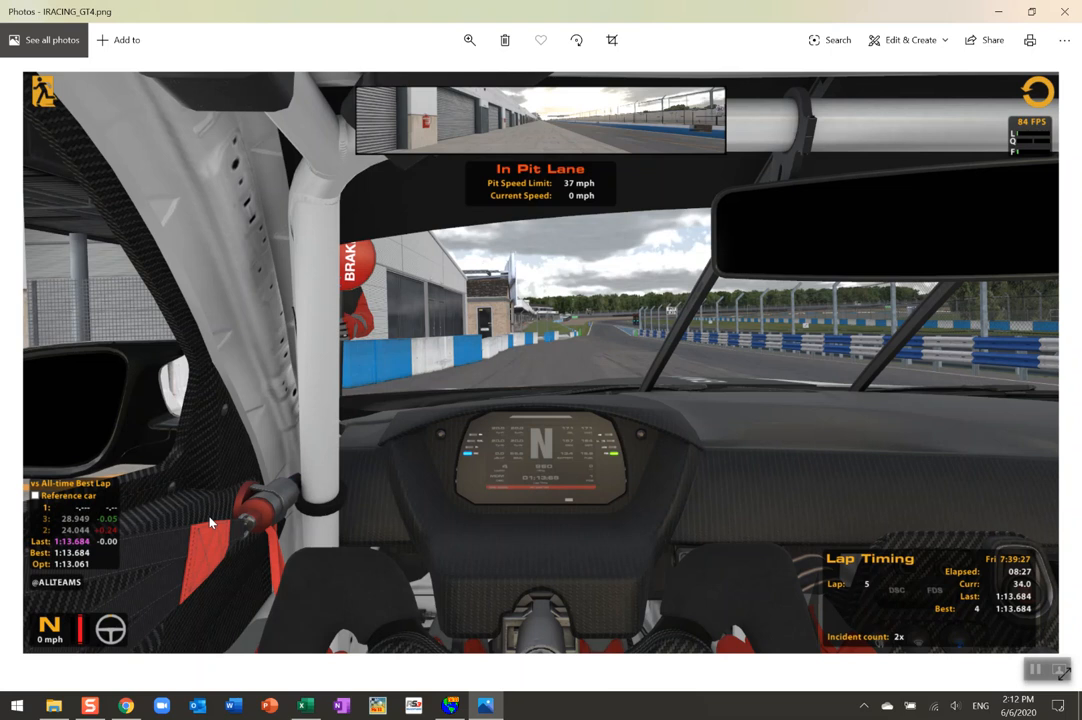
Open the IRACING_GT4_DONNINGTON_NATIONAL telemetry file from the Desktop and find its SplitTimeInfo section
{"action": "left_click", "coordinate": [53, 706]}
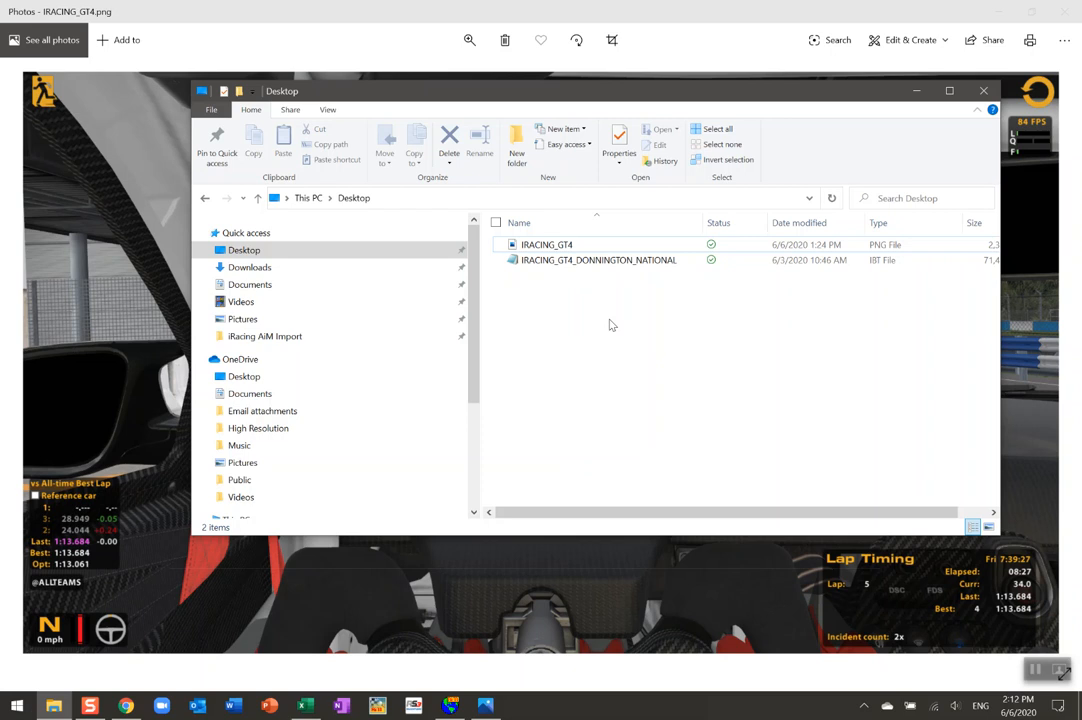
{"action": "double_click", "coordinate": [609, 262]}
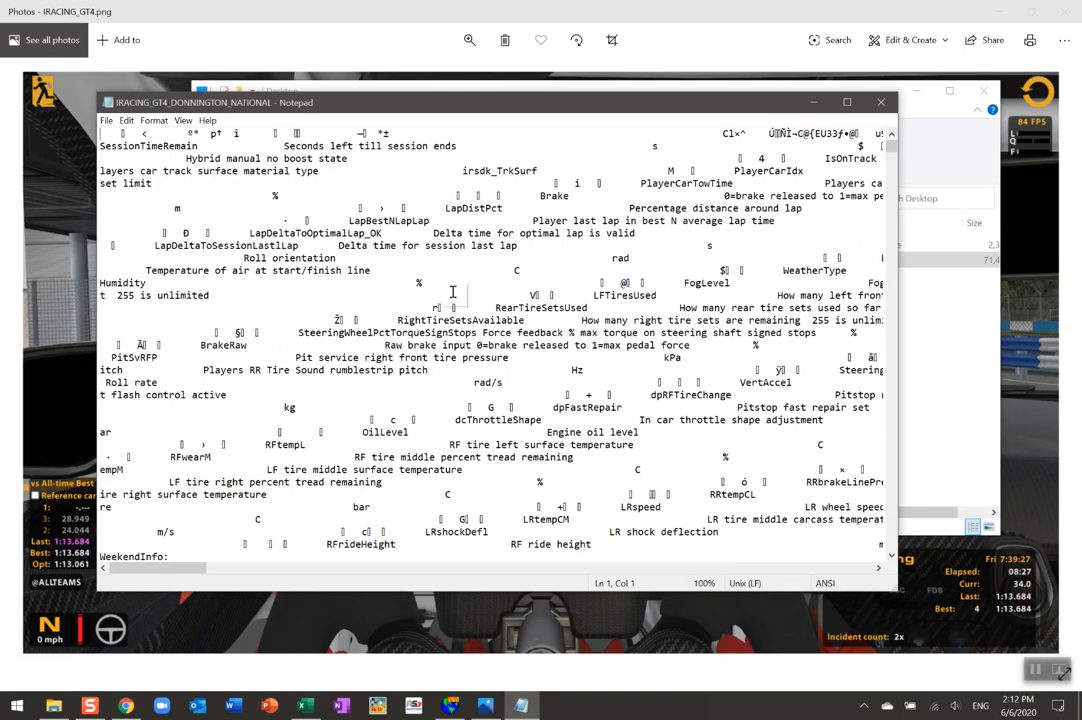
{"action": "scroll", "coordinate": [366, 272], "scroll_direction": "down", "scroll_amount": 20}
{"action": "scroll", "coordinate": [366, 272], "scroll_direction": "down", "scroll_amount": 20}
{"action": "scroll", "coordinate": [366, 272], "scroll_direction": "down", "scroll_amount": 20}
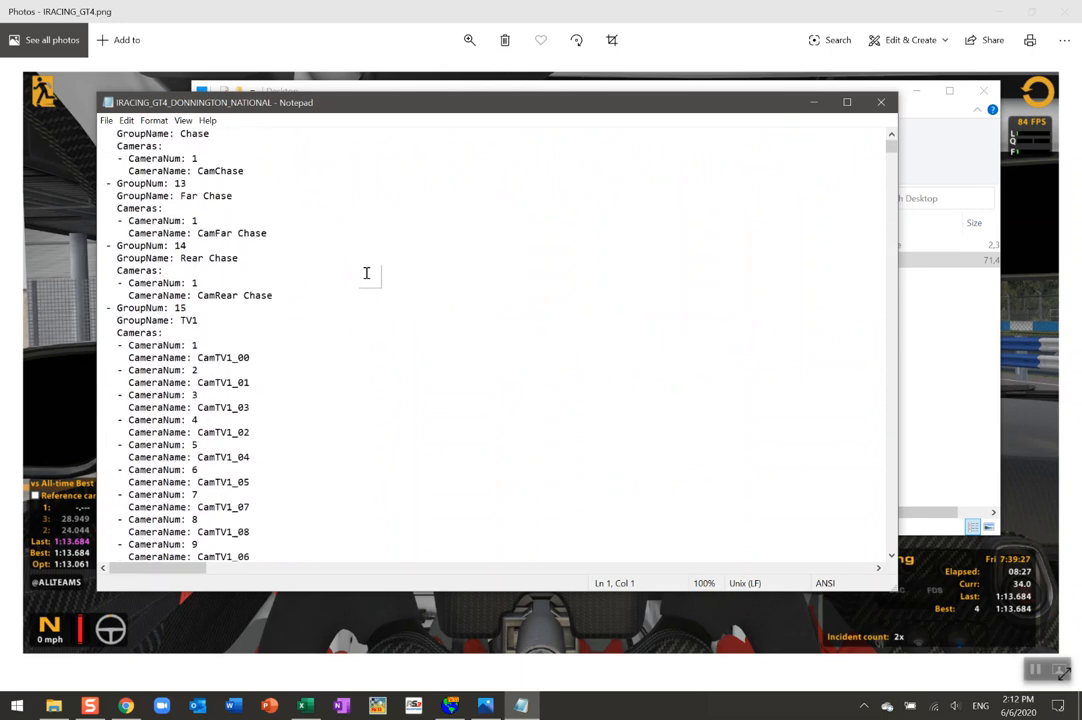
{"action": "scroll", "coordinate": [366, 272], "scroll_direction": "down", "scroll_amount": 5}
{"action": "scroll", "coordinate": [366, 272], "scroll_direction": "down", "scroll_amount": 20}
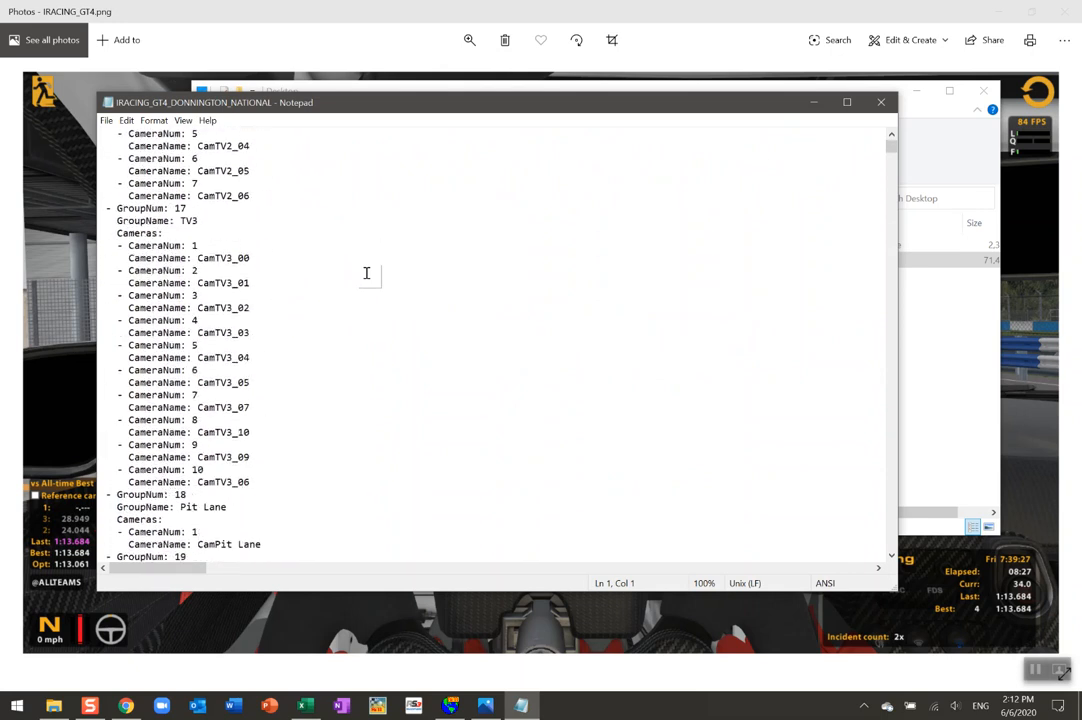
{"action": "scroll", "coordinate": [366, 272], "scroll_direction": "down", "scroll_amount": 20}
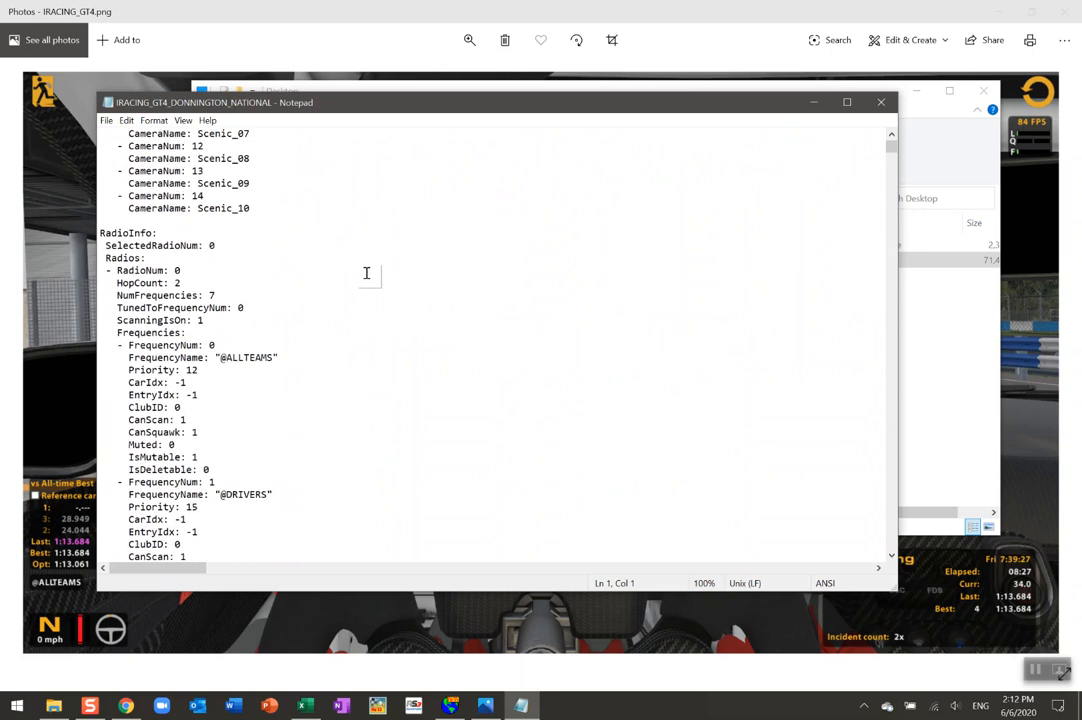
{"action": "scroll", "coordinate": [366, 272], "scroll_direction": "down", "scroll_amount": 20}
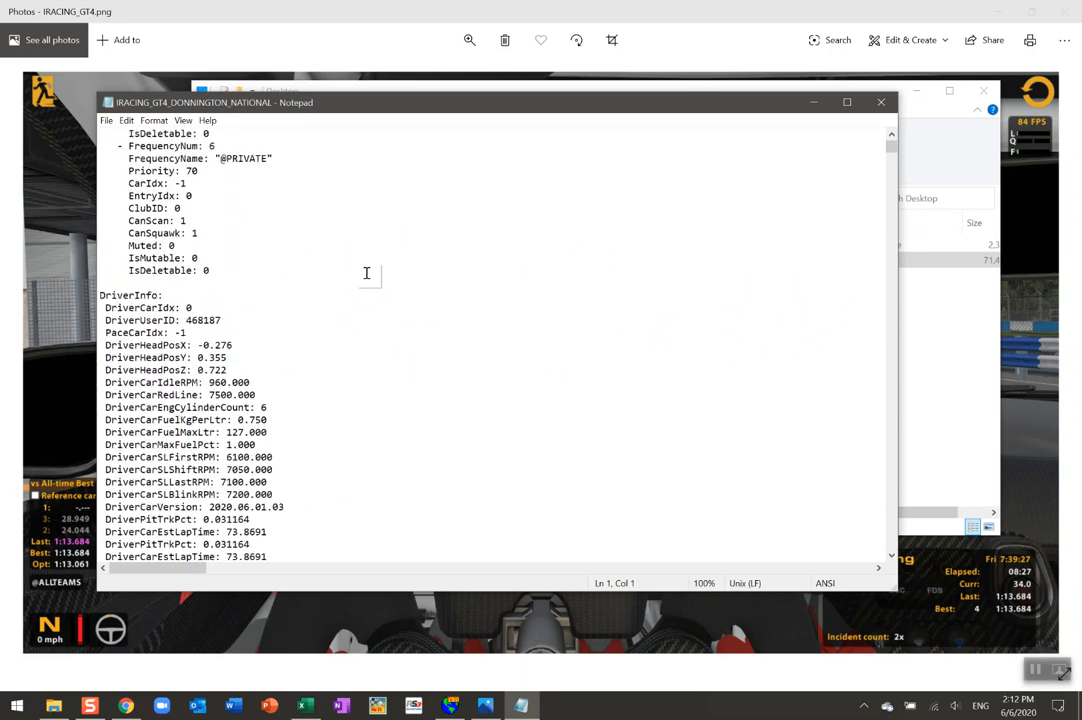
{"action": "scroll", "coordinate": [366, 272], "scroll_direction": "down", "scroll_amount": 12}
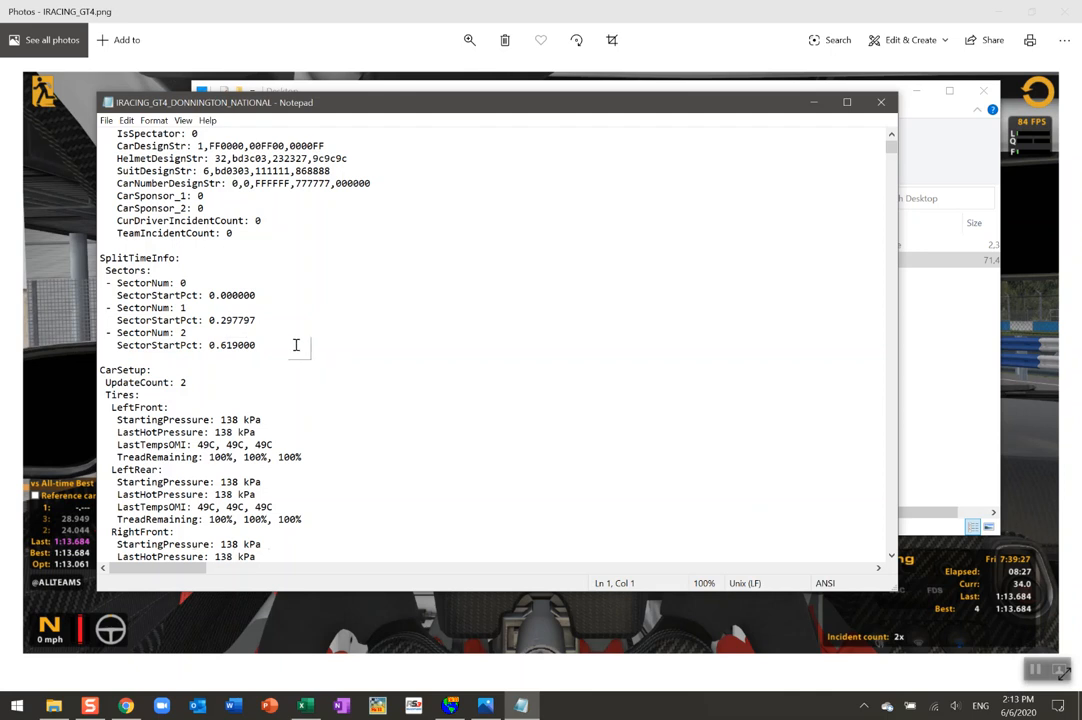
Copy the whole SplitTimeInfo section into the TRACK_MAP_SPLIT_CALCULATOR workbook in Excel, starting at cell K10
{"action": "left_click_drag", "start_coordinate": [278, 343], "coordinate": [102, 258]}
{"action": "right_click", "coordinate": [126, 258]}
{"action": "left_click", "coordinate": [141, 340]}
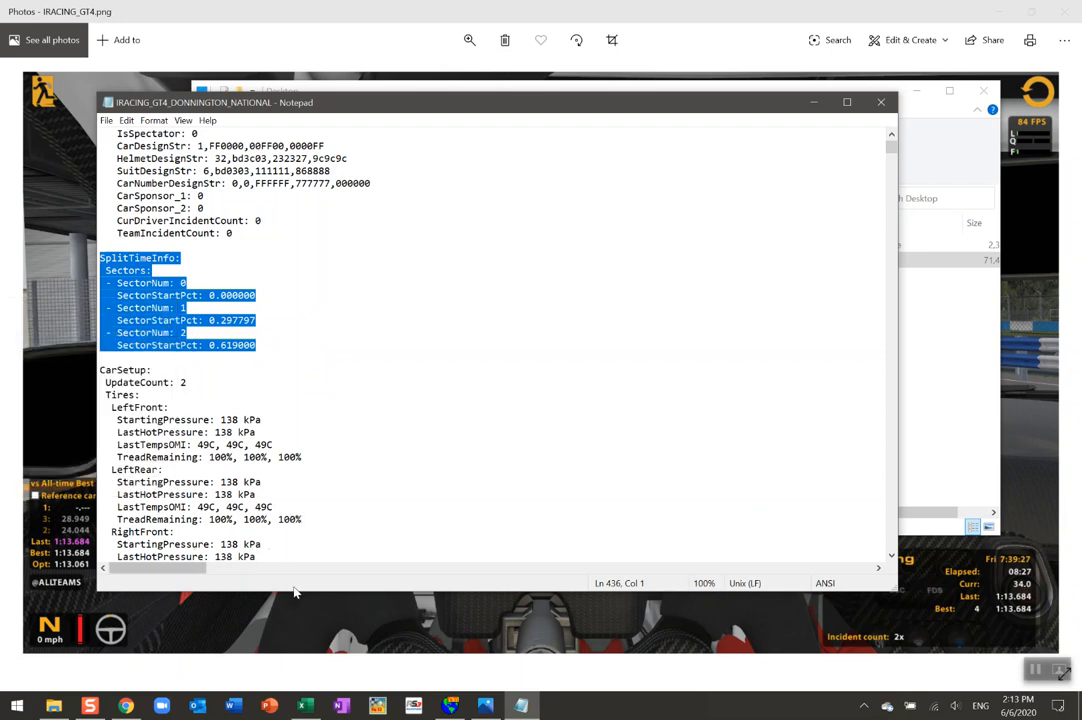
{"action": "left_click", "coordinate": [305, 705]}
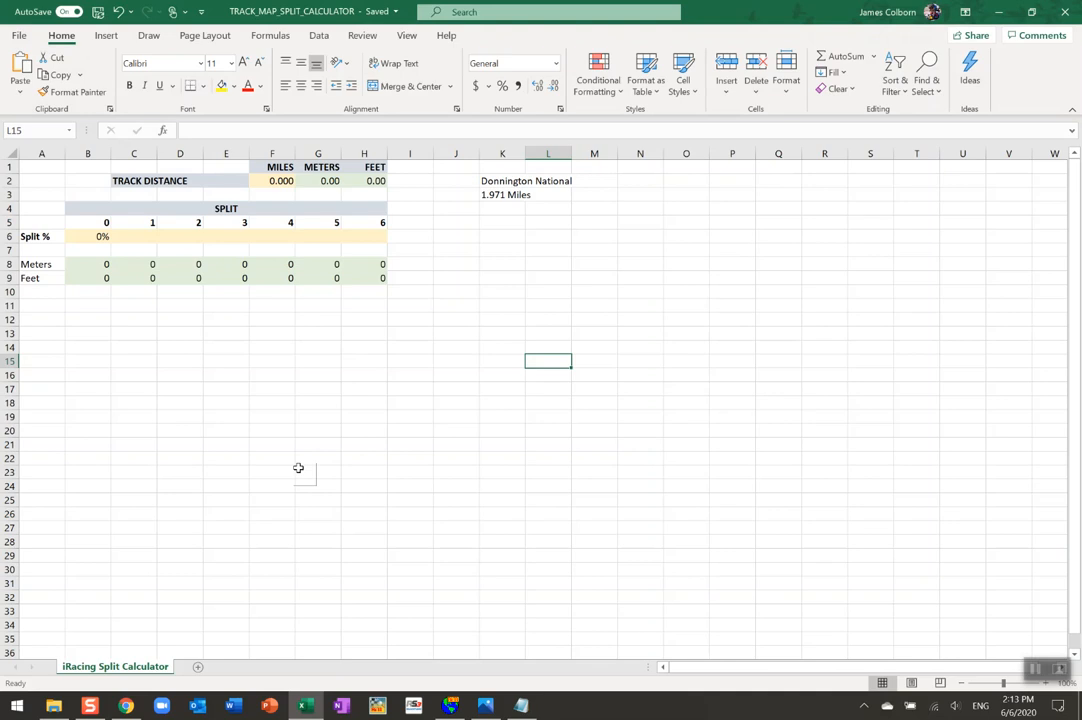
{"action": "right_click", "coordinate": [507, 290]}
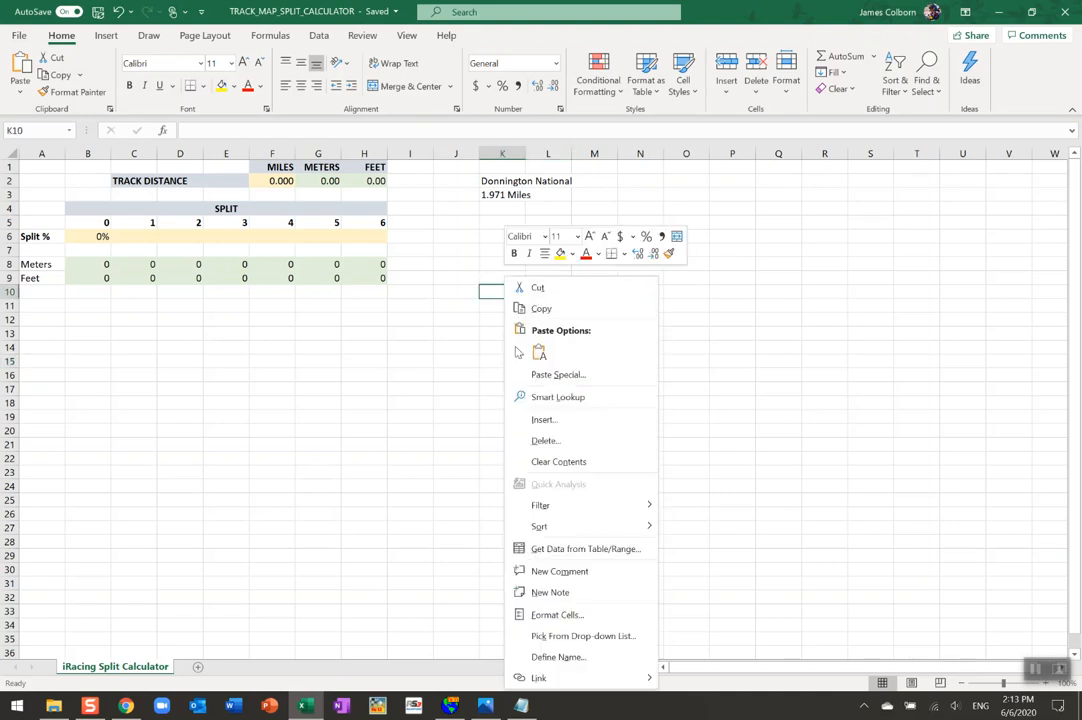
{"action": "left_click", "coordinate": [539, 352]}
{"action": "left_click", "coordinate": [536, 485]}
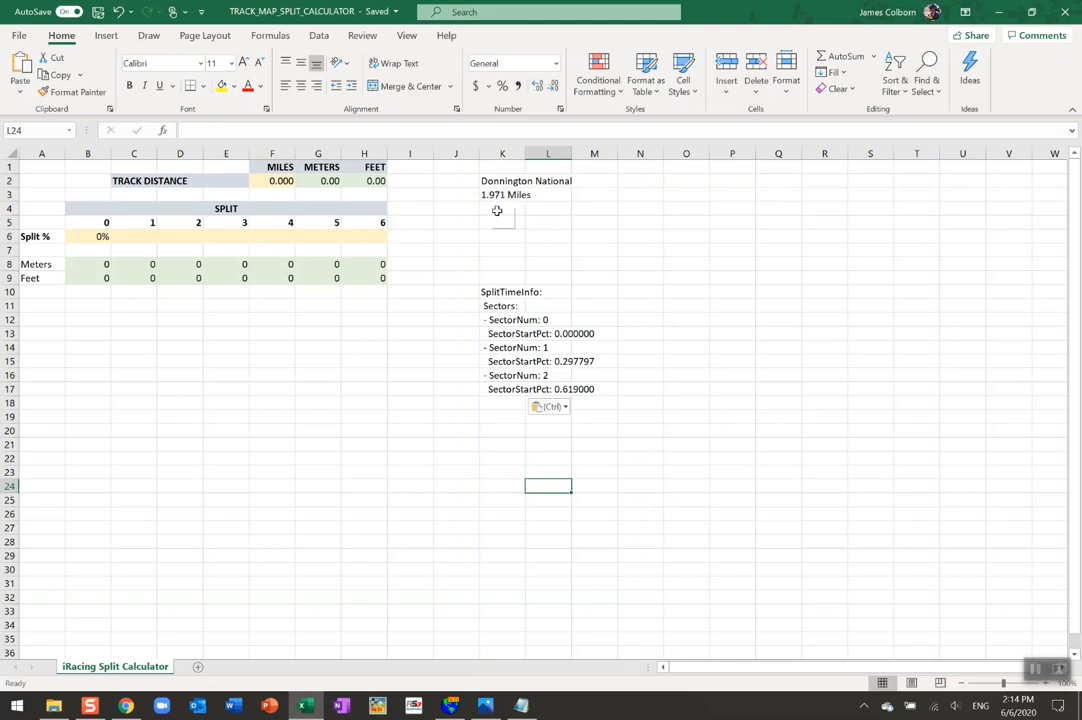
Set the track distance in miles to 1.971 in cell F2
{"action": "left_click", "coordinate": [274, 181]}
{"action": "type", "text": "1"}
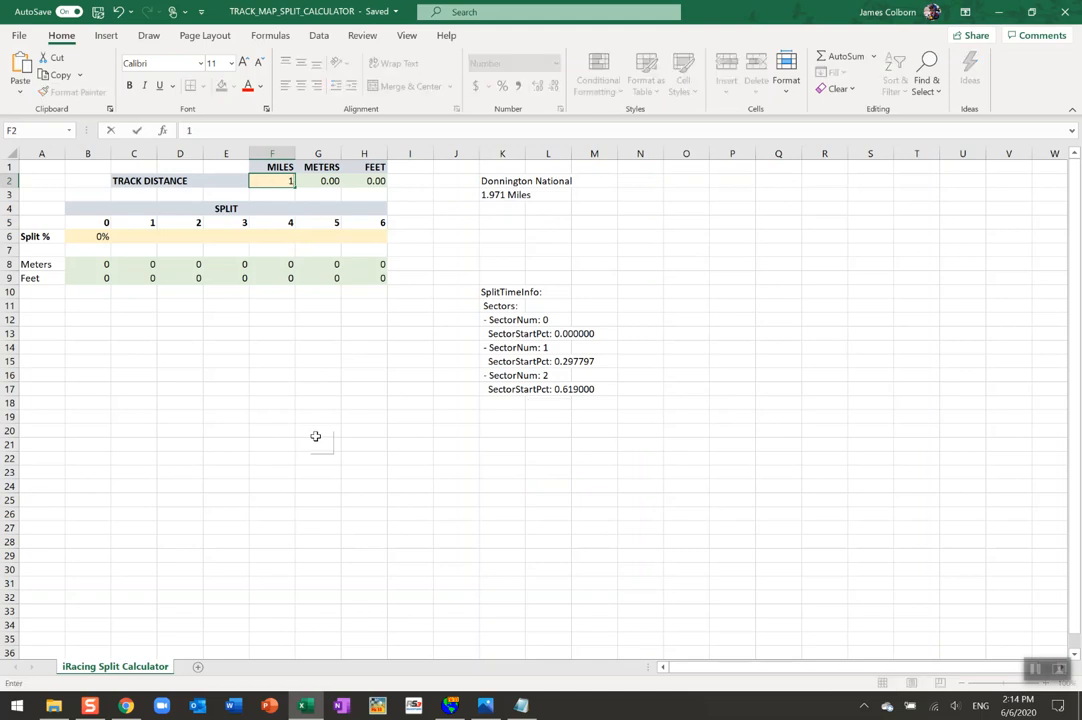
{"action": "type", "text": ".971"}
{"action": "key", "text": "Return"}
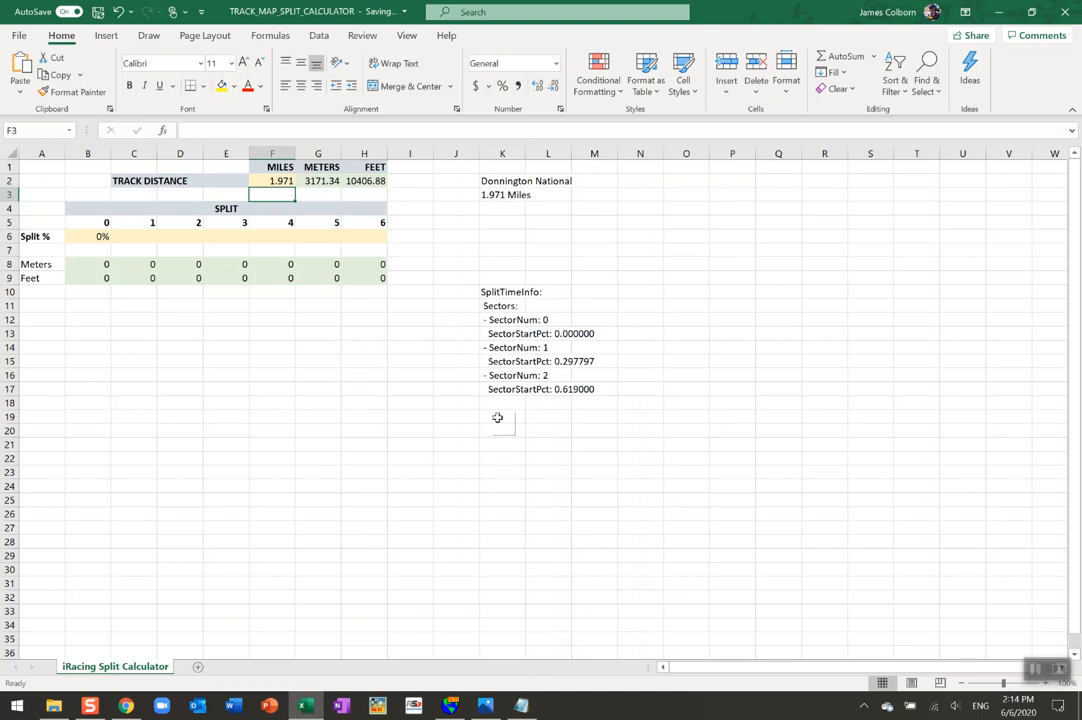
Enter the split percentages in row 6: 29.7797% for split 1 and 61.9000% for split 2
{"action": "left_click", "coordinate": [138, 236]}
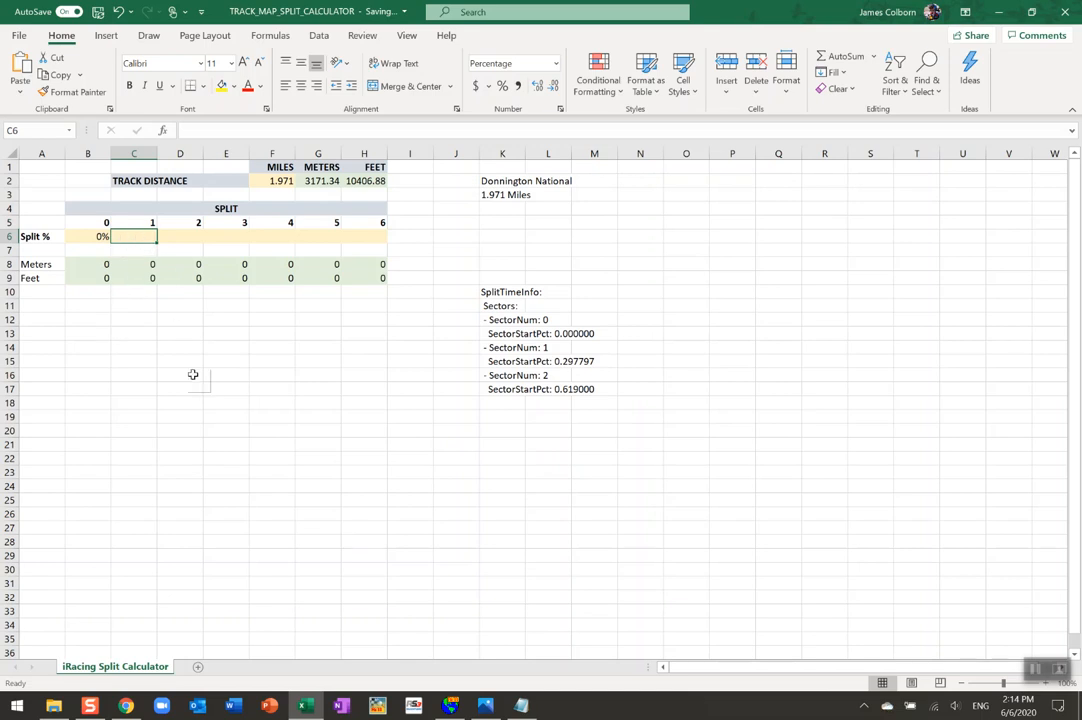
{"action": "type", "text": "29"}
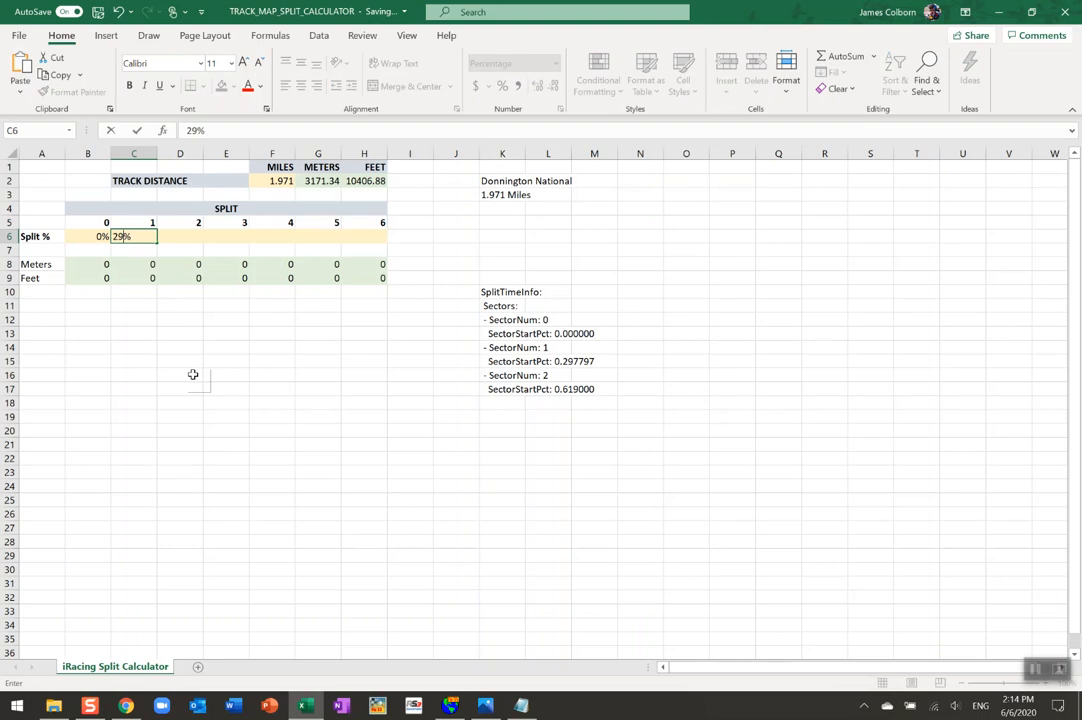
{"action": "type", "text": ".7797"}
{"action": "key", "text": "Return"}
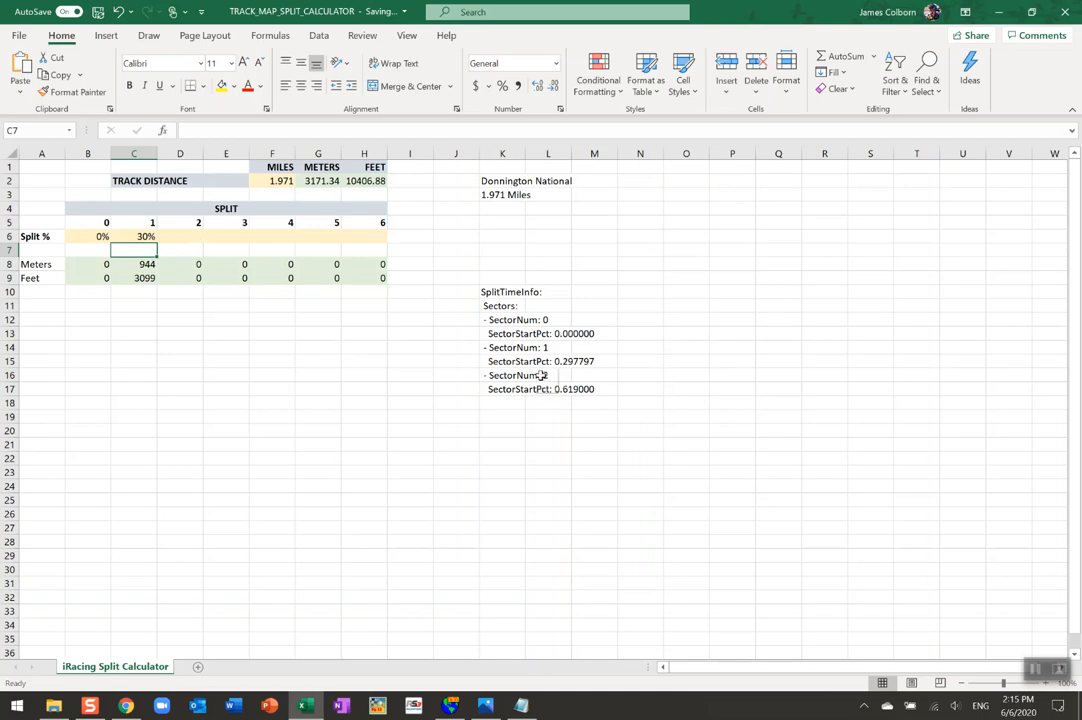
{"action": "left_click", "coordinate": [190, 236]}
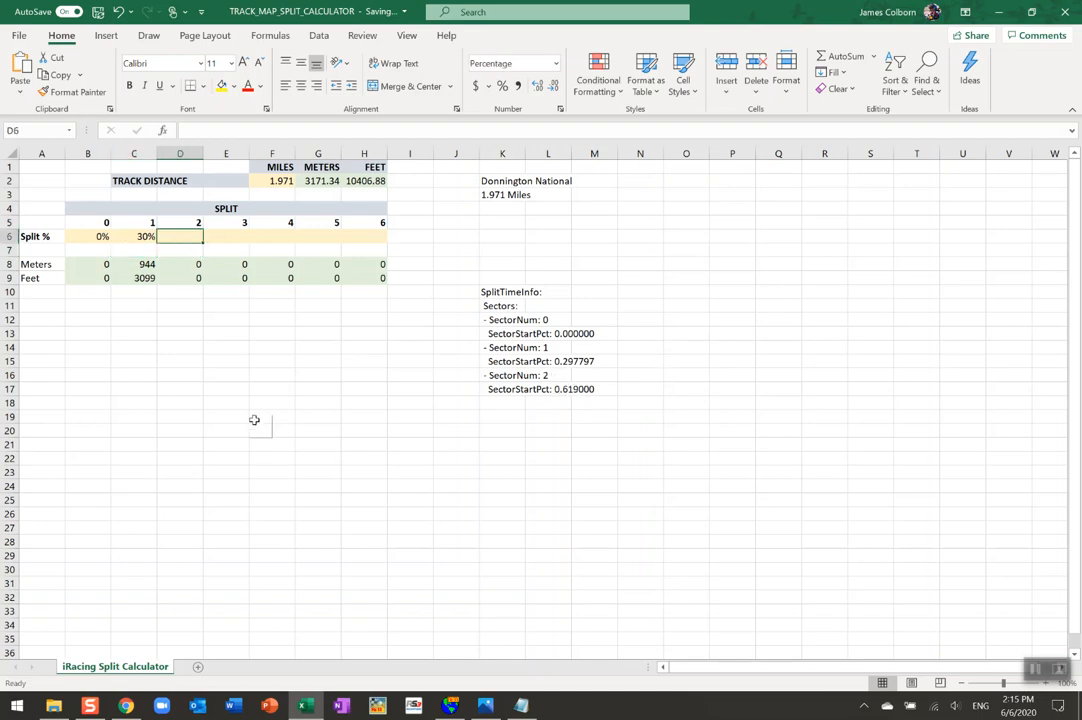
{"action": "type", "text": "61"}
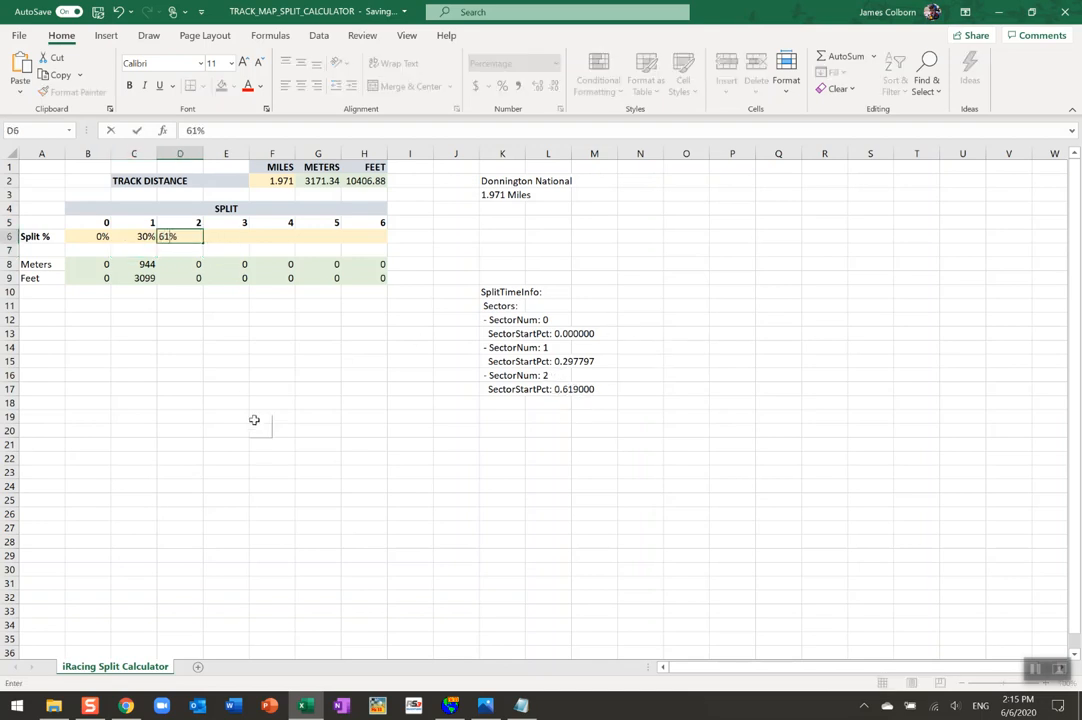
{"action": "type", "text": ".9000"}
{"action": "key", "text": "Return"}
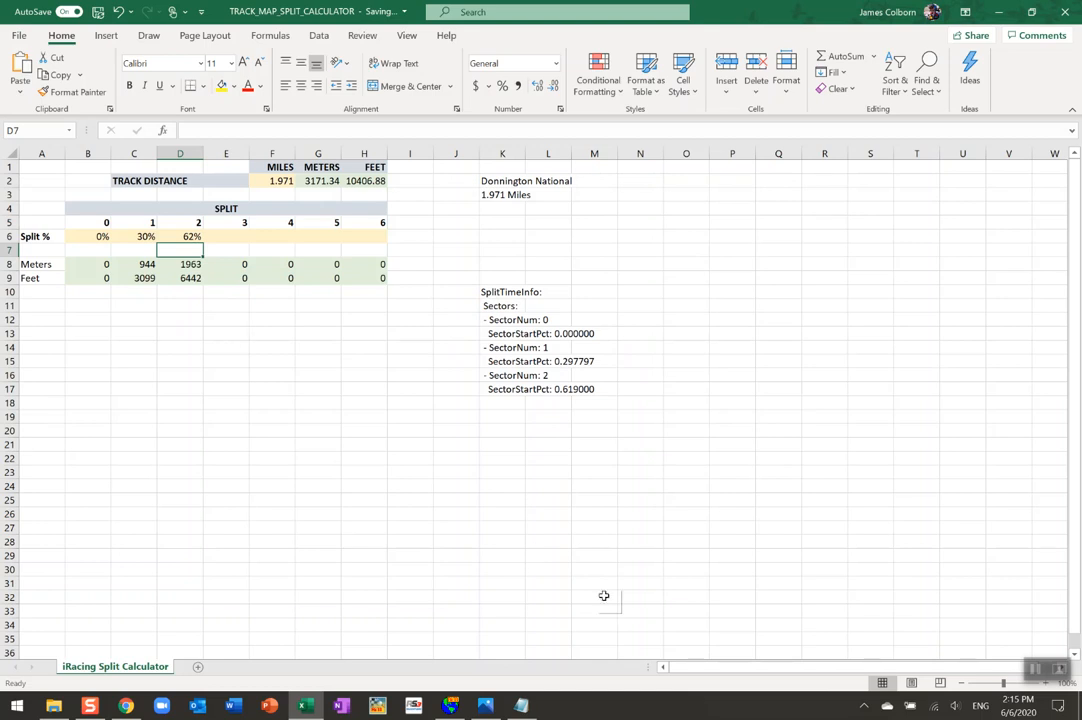
Switch to RS2Analysis, open the track map for modification and remove all of its existing parts
{"action": "left_click", "coordinate": [449, 706]}
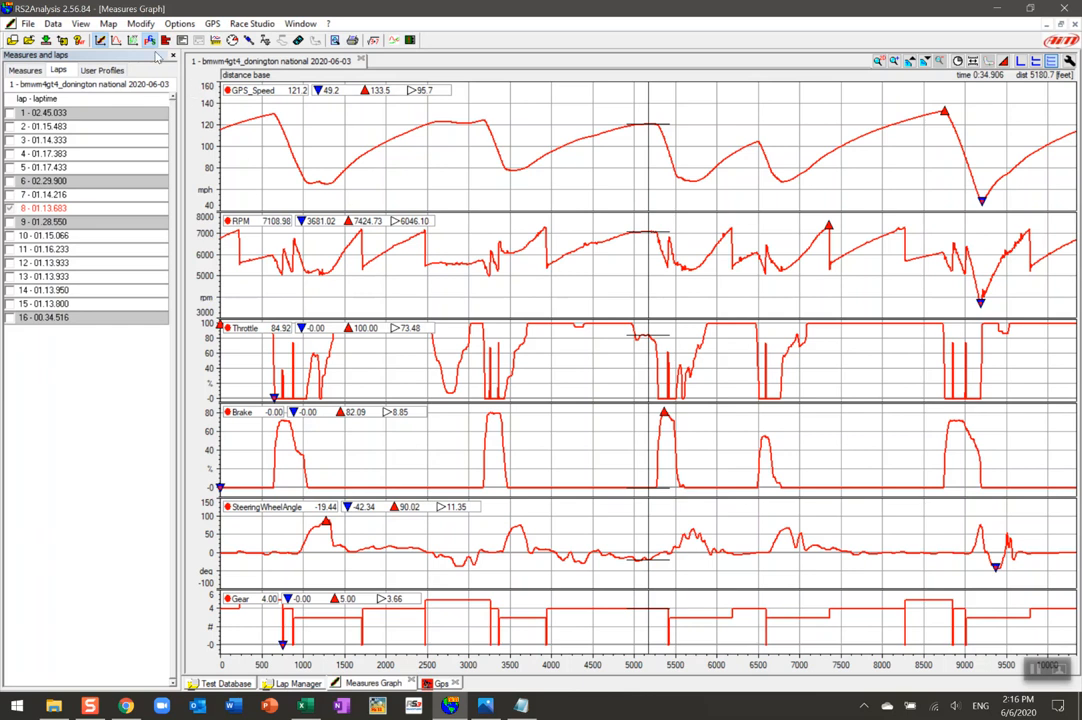
{"action": "left_click", "coordinate": [108, 24]}
{"action": "left_click", "coordinate": [110, 38]}
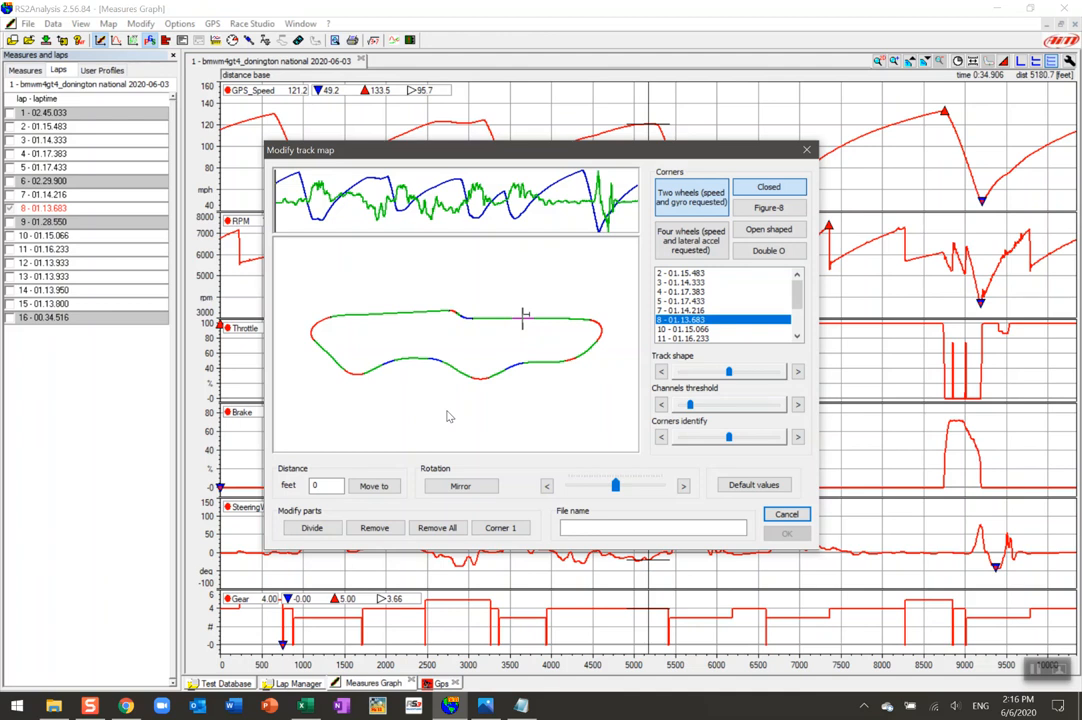
{"action": "left_click", "coordinate": [440, 530]}
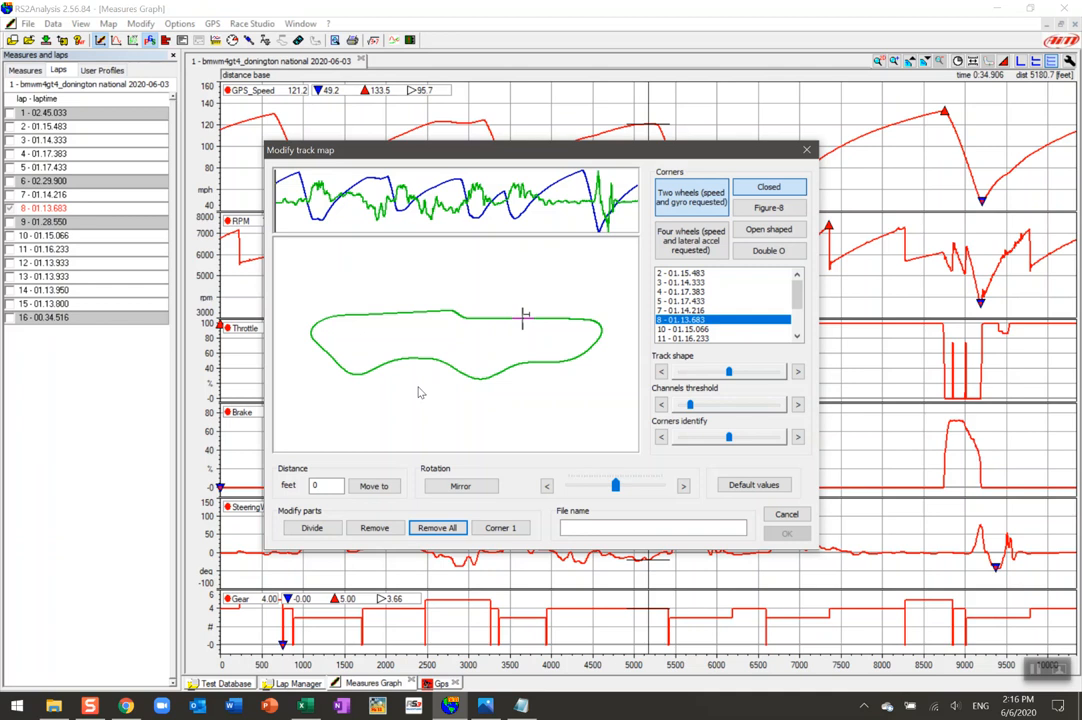
Return to the Excel split calculator and copy the split 1 distance in feet from cell C9
{"action": "left_click", "coordinate": [306, 705]}
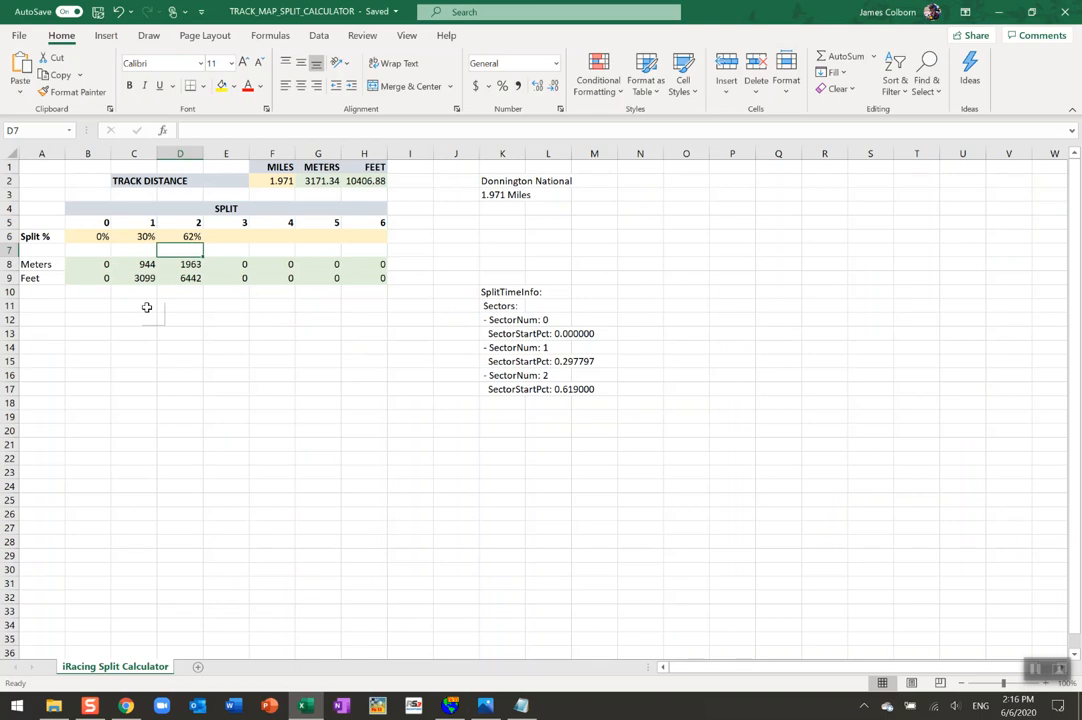
{"action": "left_click", "coordinate": [451, 706]}
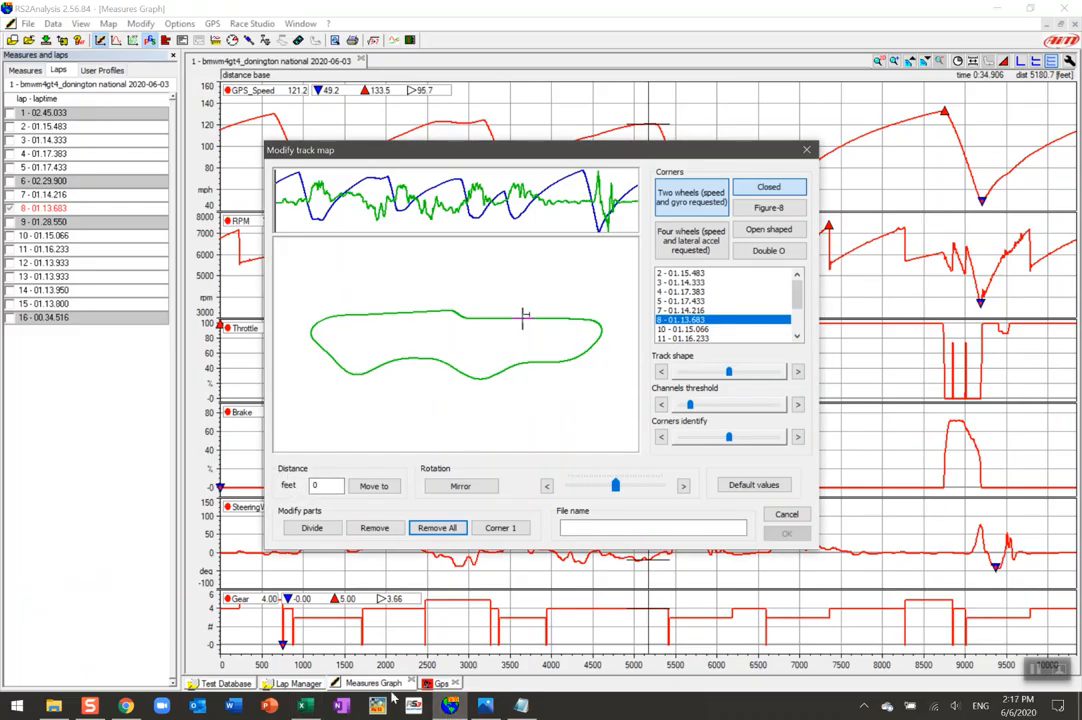
{"action": "key", "text": "alt+Tab"}
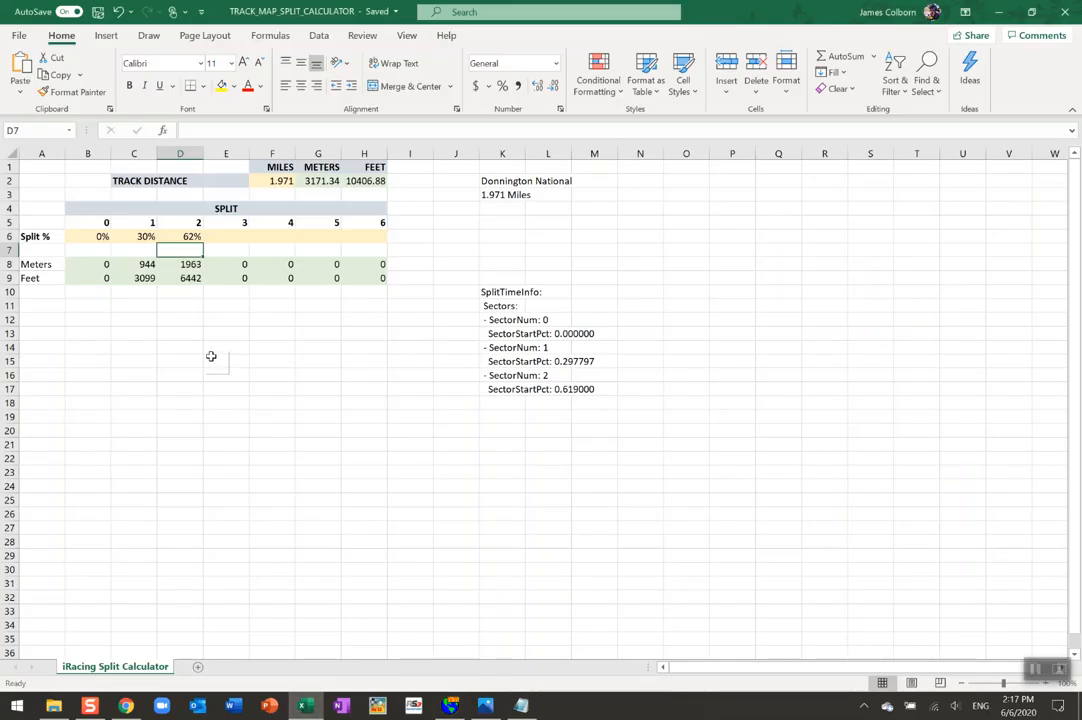
{"action": "left_click", "coordinate": [147, 278]}
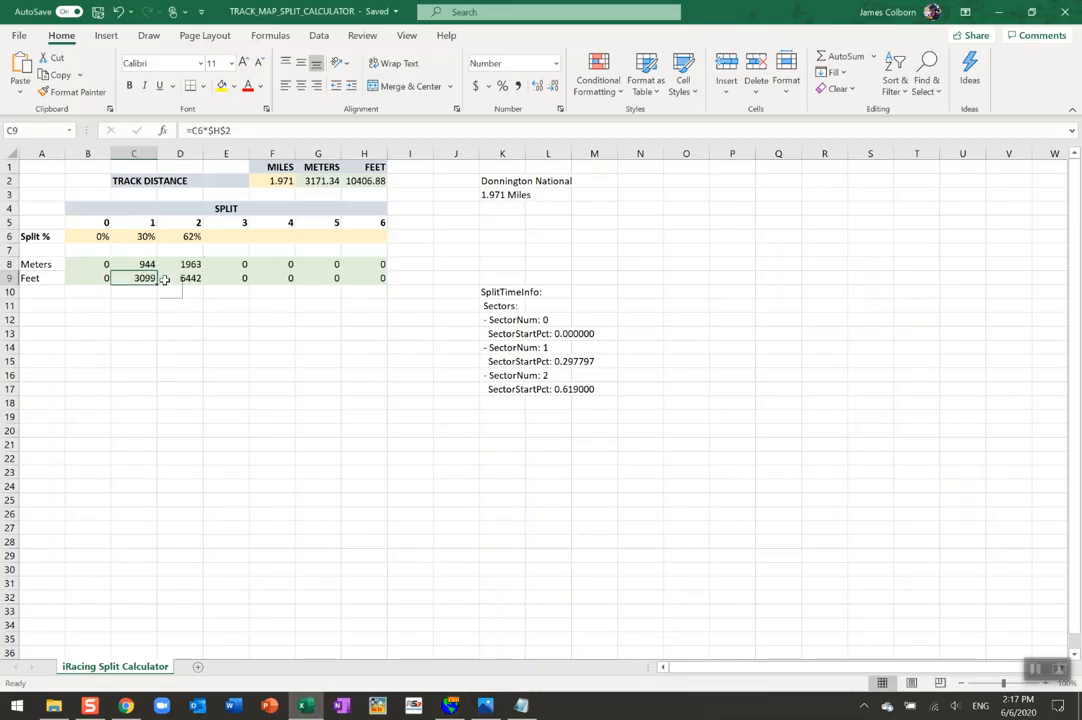
{"action": "right_click", "coordinate": [147, 278]}
{"action": "left_click", "coordinate": [181, 309]}
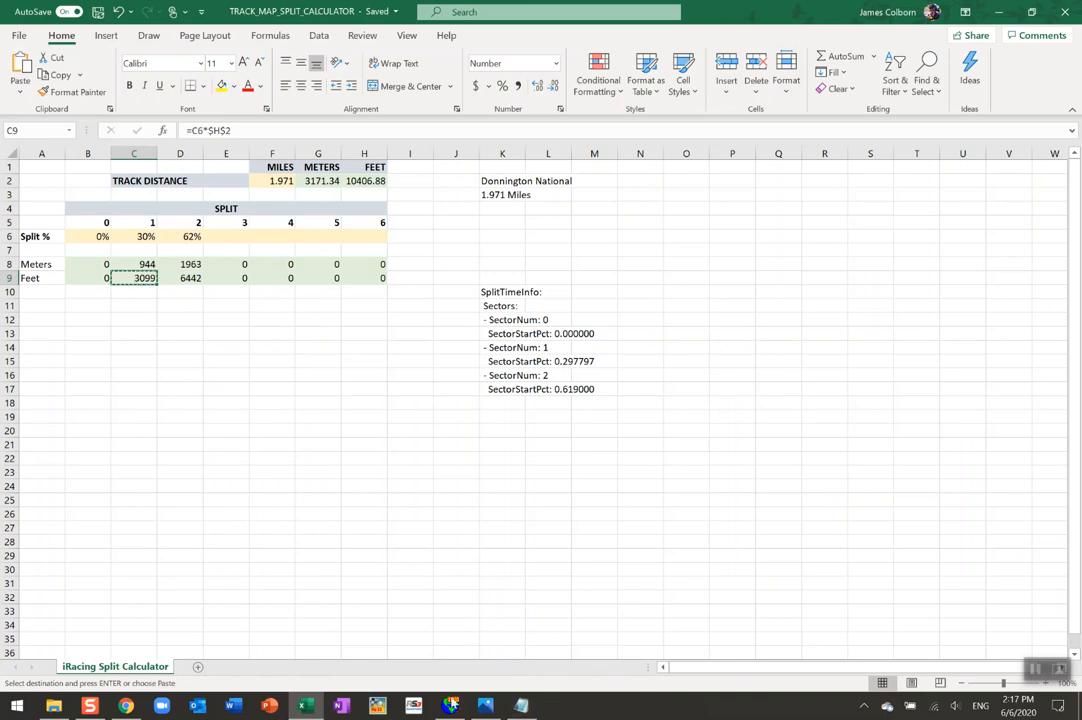
Back in RS2Analysis, move the map marker to the copied split 1 distance of 3099 feet and divide the track there
{"action": "left_click", "coordinate": [451, 705]}
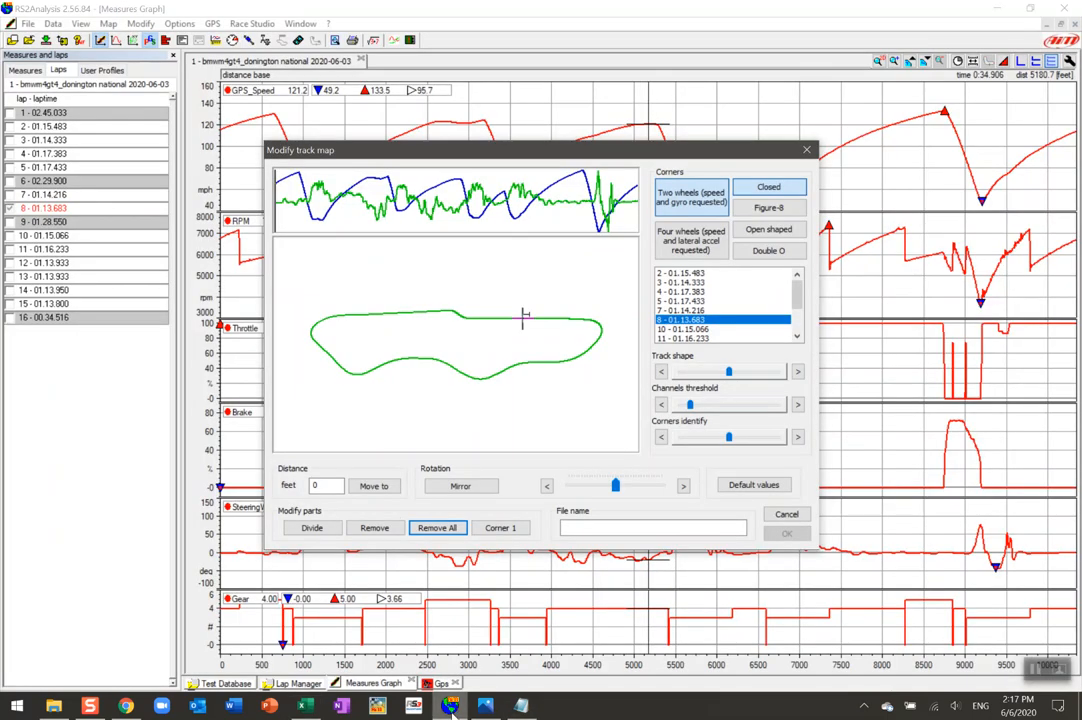
{"action": "double_click", "coordinate": [330, 485]}
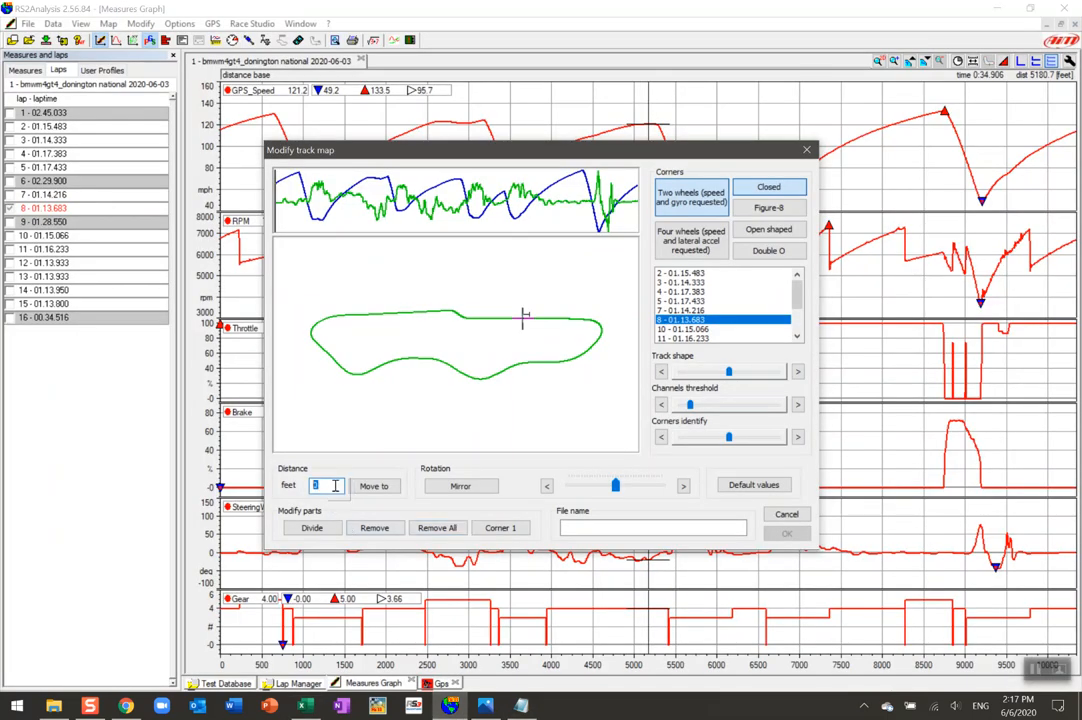
{"action": "key", "text": "ctrl+v"}
{"action": "left_click", "coordinate": [378, 487]}
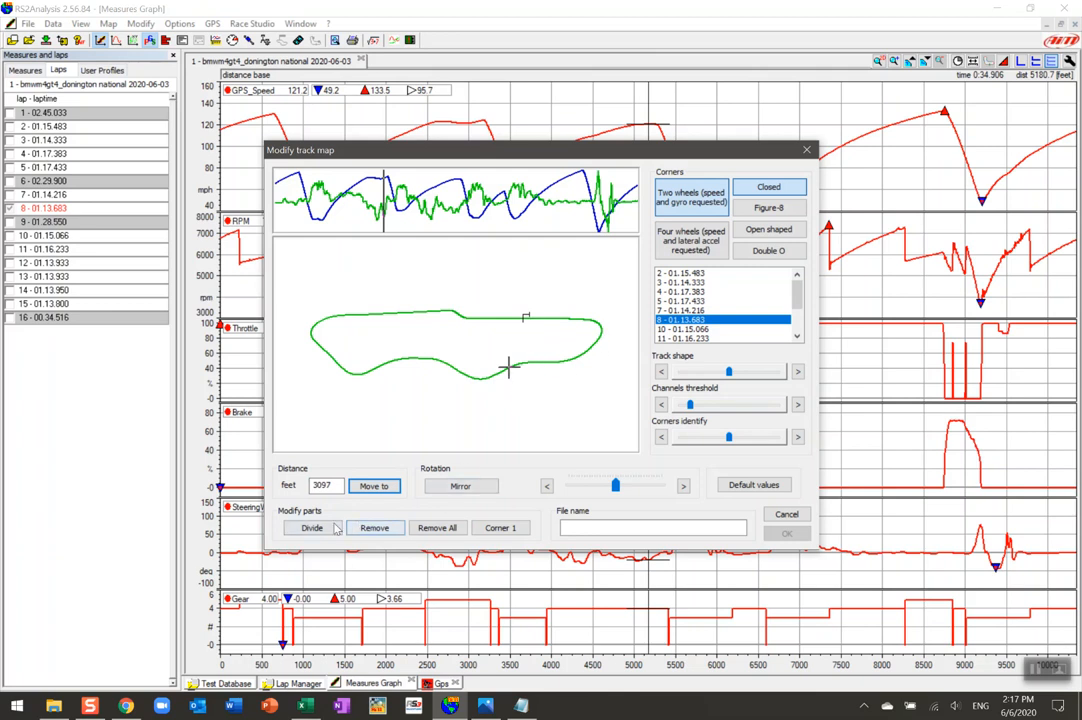
{"action": "left_click", "coordinate": [312, 527]}
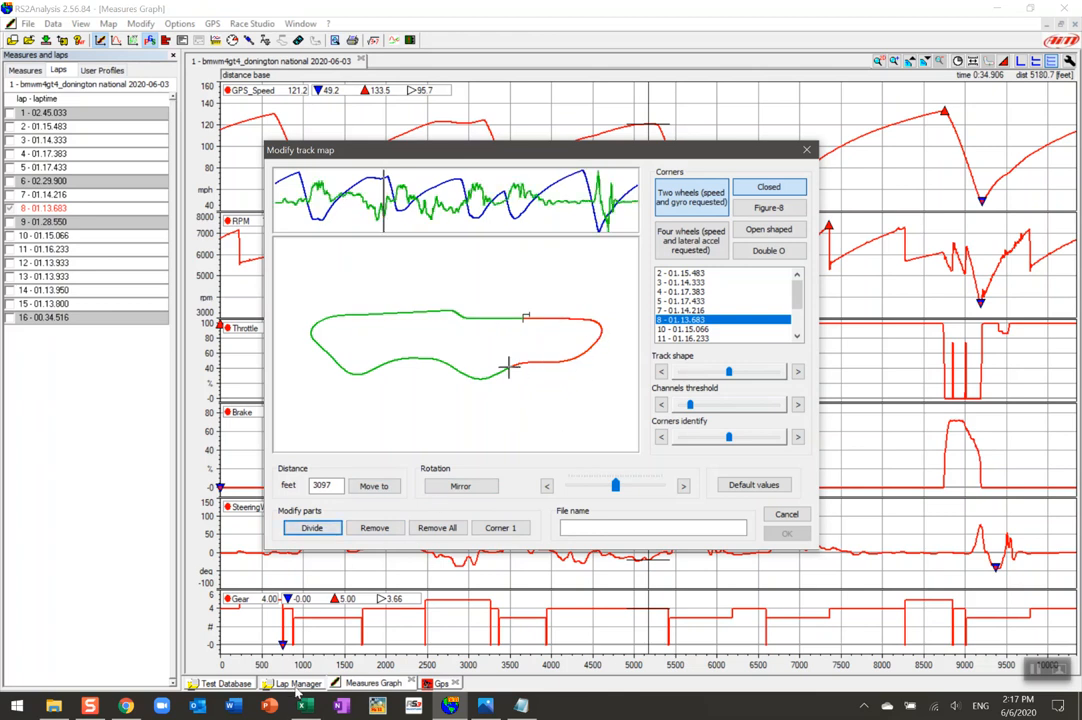
Switch to the Excel split calculator and copy the split 2 distance in feet from cell D9
{"action": "key", "text": "alt+Tab"}
{"action": "left_click", "coordinate": [190, 278]}
{"action": "right_click", "coordinate": [190, 278]}
{"action": "left_click", "coordinate": [225, 307]}
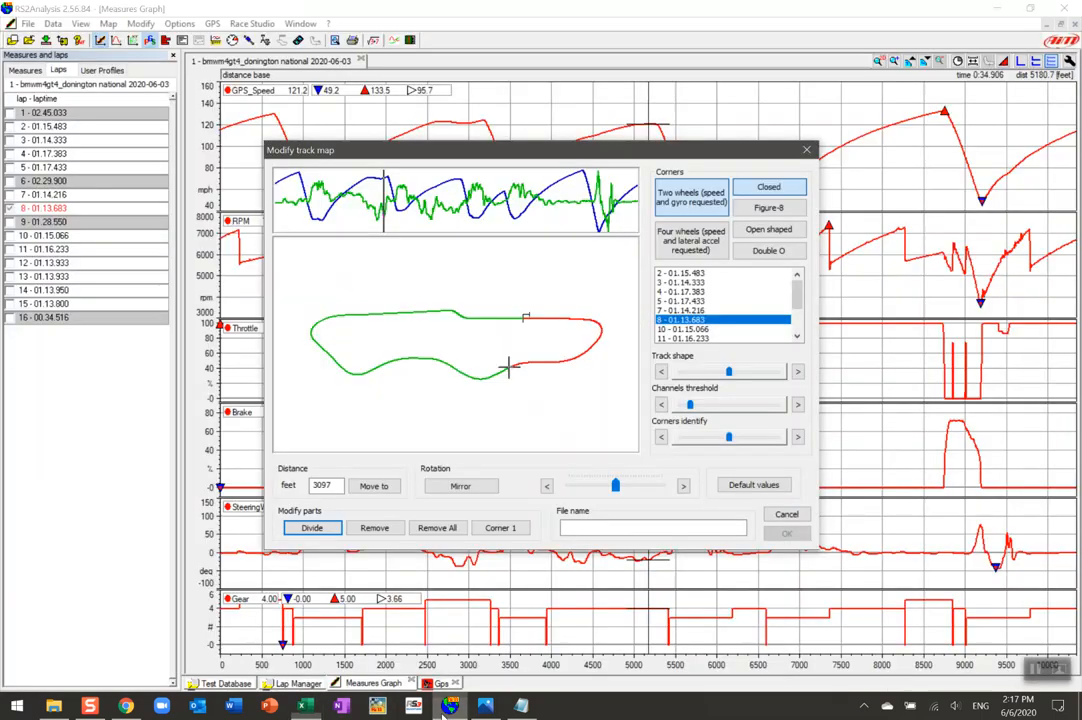
Back in RS2Analysis, move the map marker to the copied split 2 distance and divide the track there
{"action": "left_click", "coordinate": [450, 705]}
{"action": "left_click_drag", "start_coordinate": [336, 486], "coordinate": [314, 483]}
{"action": "key", "text": "BackSpace"}
{"action": "type", "text": "6440"}
{"action": "left_click", "coordinate": [374, 486]}
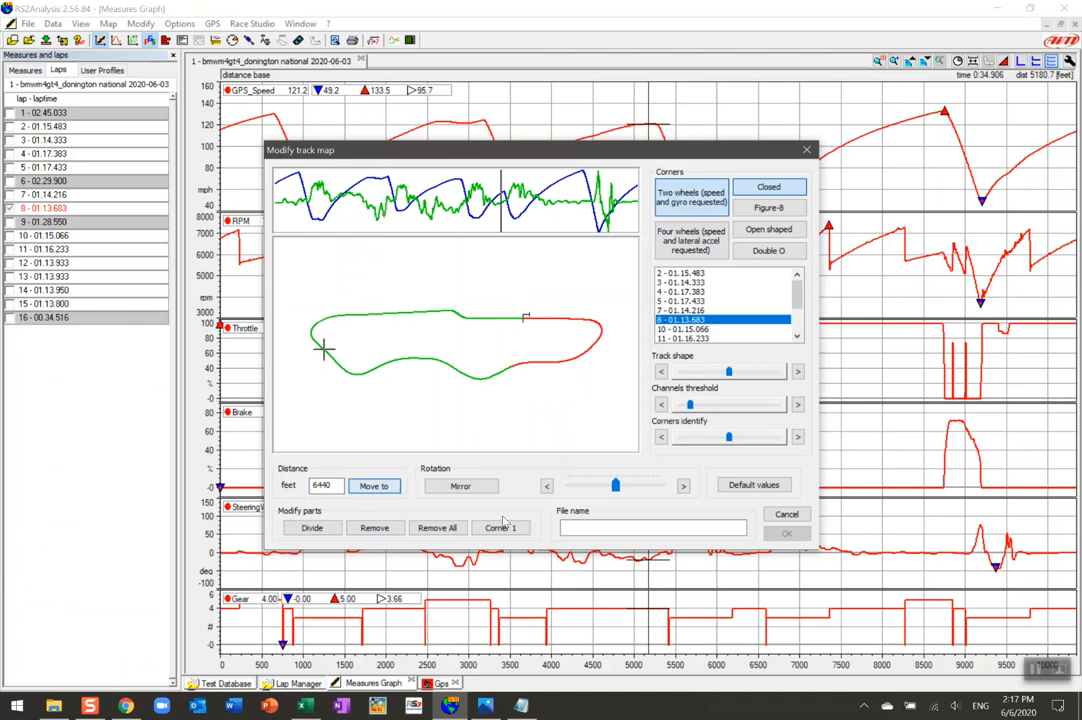
{"action": "left_click", "coordinate": [312, 527]}
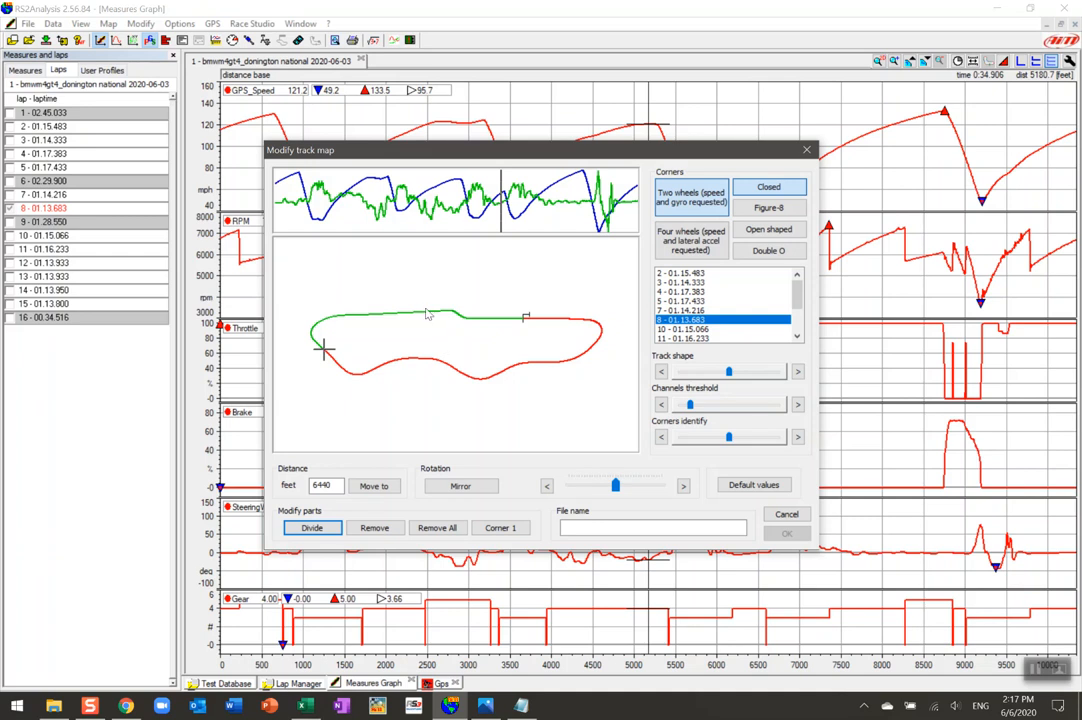
Set the middle track section between the two splits to Corner 2 and the final section after split 2 to Corner 1
{"action": "left_click", "coordinate": [597, 341]}
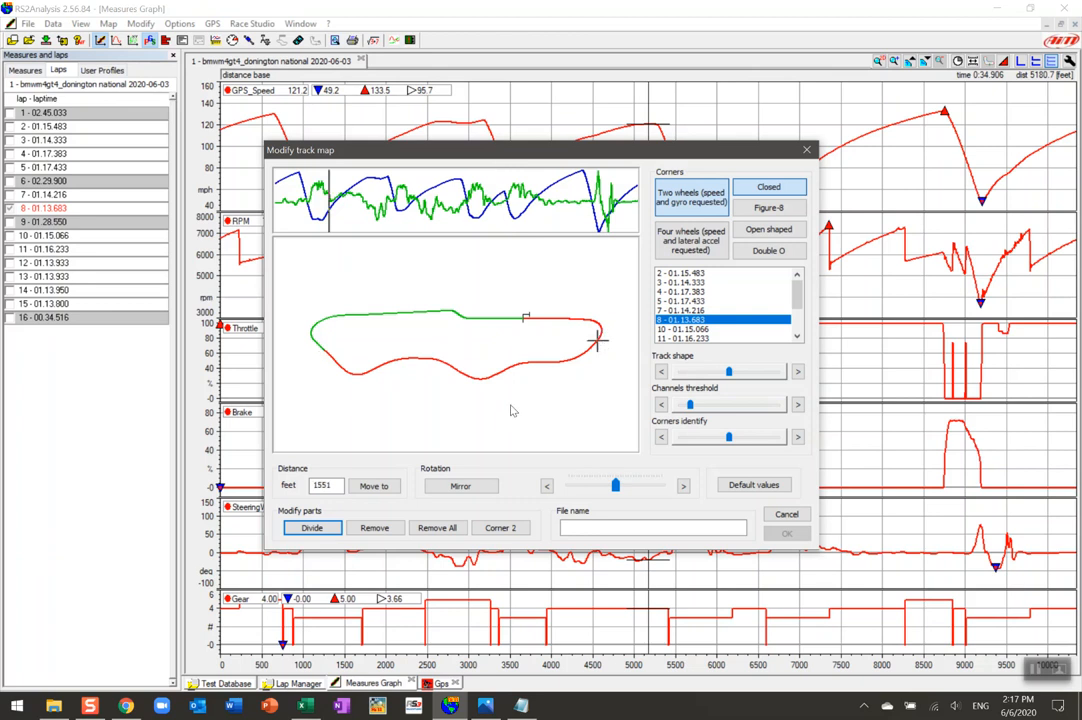
{"action": "left_click", "coordinate": [435, 360]}
{"action": "left_click", "coordinate": [501, 529]}
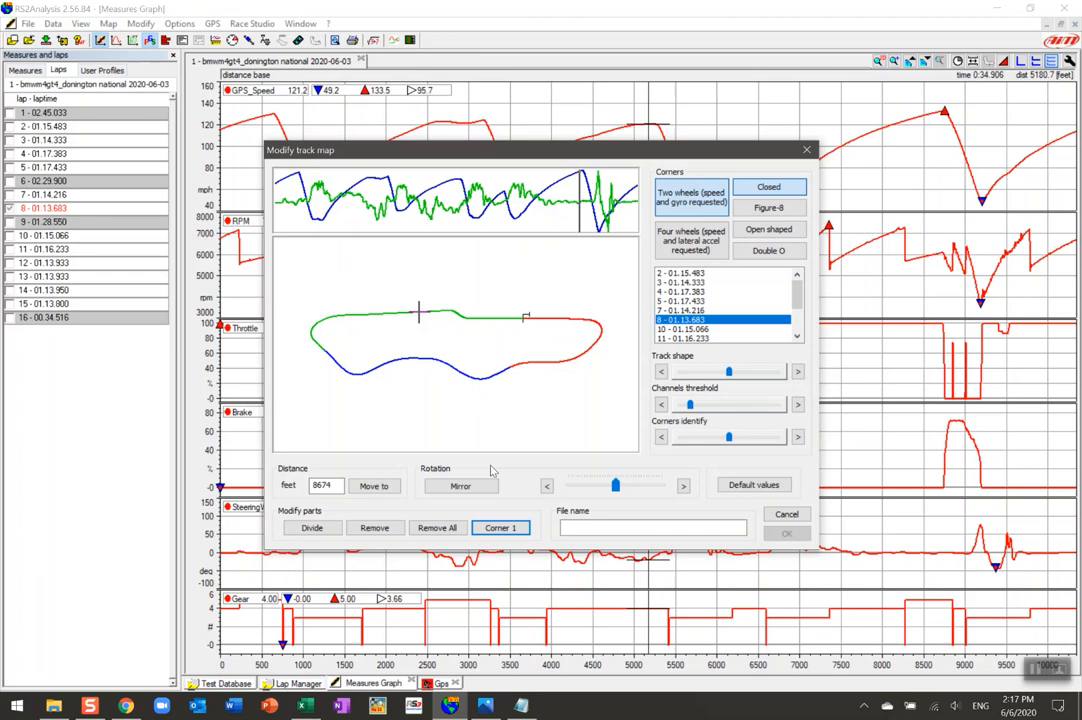
{"action": "left_click", "coordinate": [508, 530]}
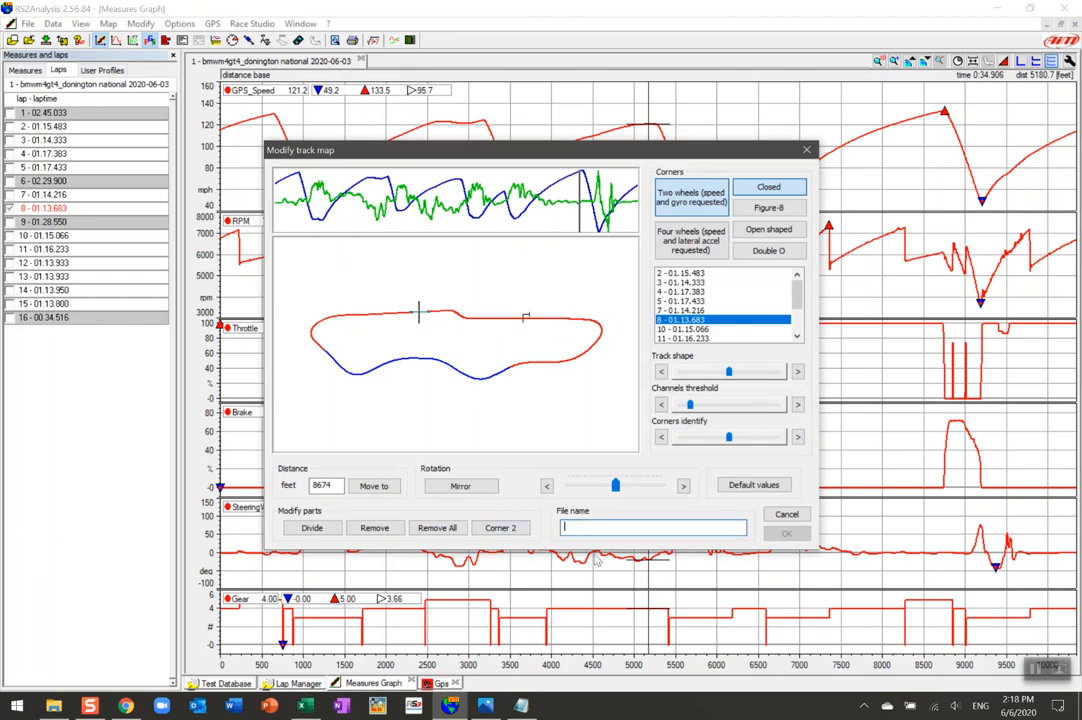
Name the divided track map "Donnington National iRacing" and save it
{"action": "type", "text": "Donnington NARTI"}
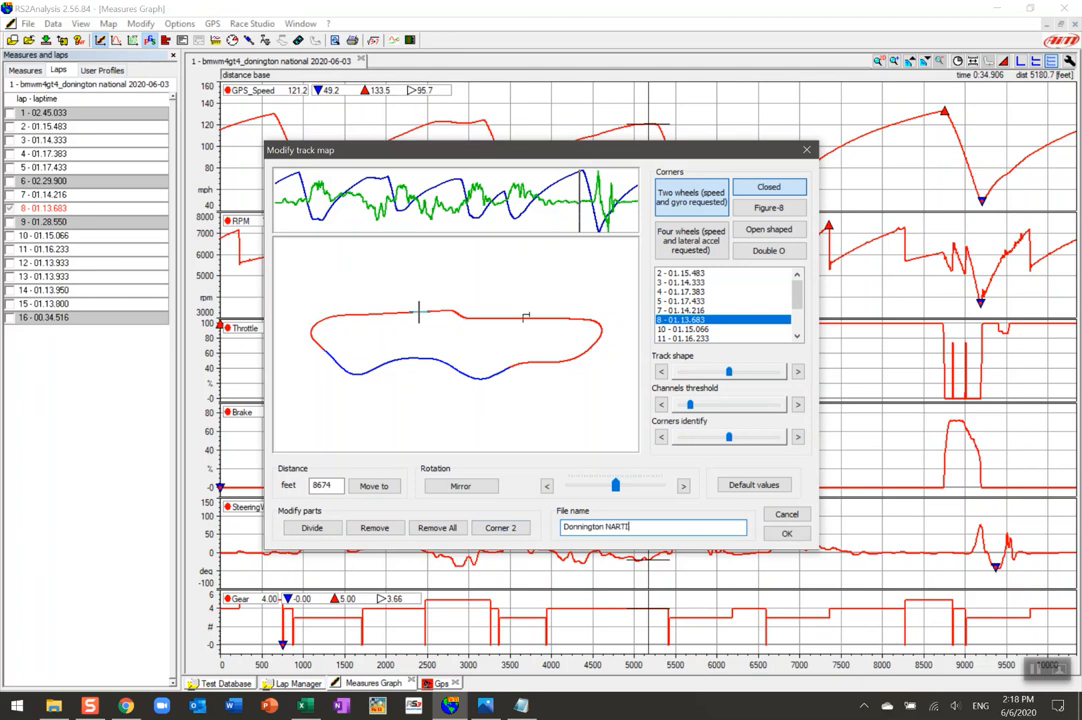
{"action": "key", "text": "BackSpace"}
{"action": "key", "text": "BackSpace"}
{"action": "key", "text": "BackSpace"}
{"action": "key", "text": "BackSpace"}
{"action": "type", "text": "ational iRacing"}
{"action": "key", "text": "Return"}
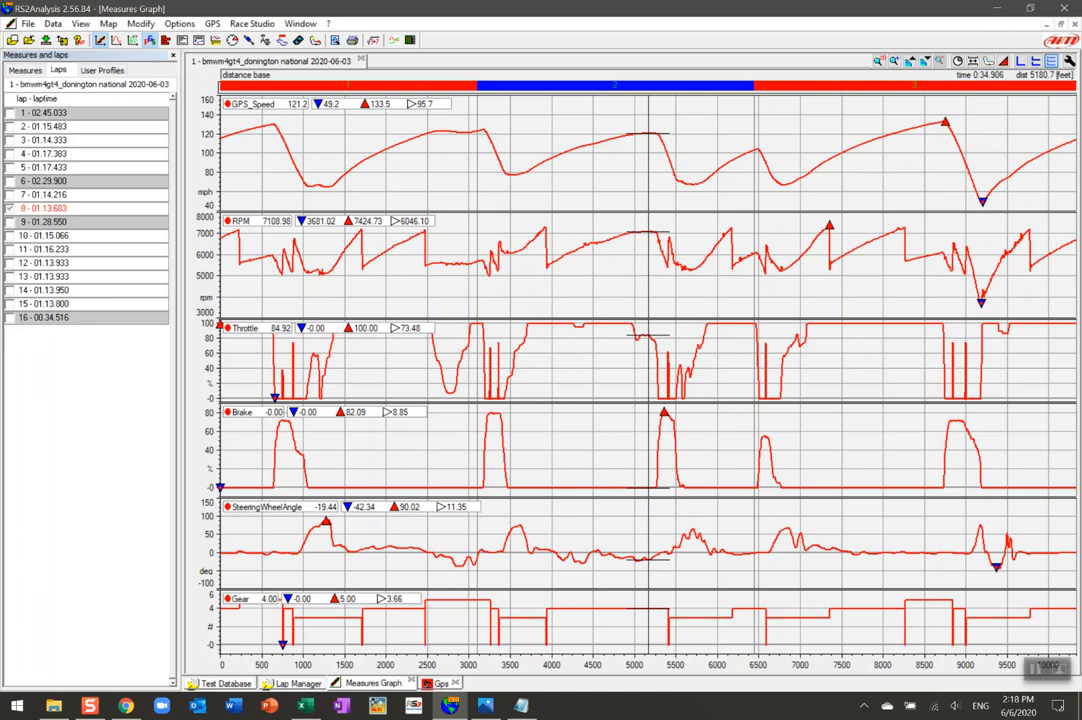
Display the track map over the measures graph, enlarge it to check the numbered sections, and close it
{"action": "left_click", "coordinate": [989, 62]}
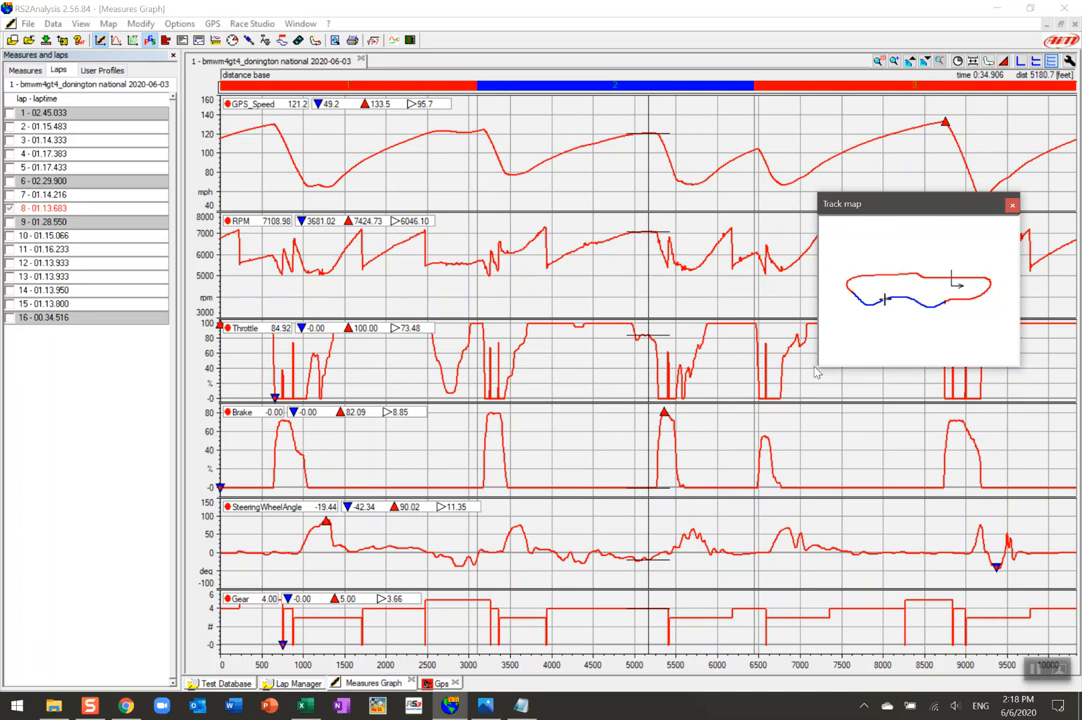
{"action": "left_click_drag", "start_coordinate": [658, 424], "coordinate": [279, 603]}
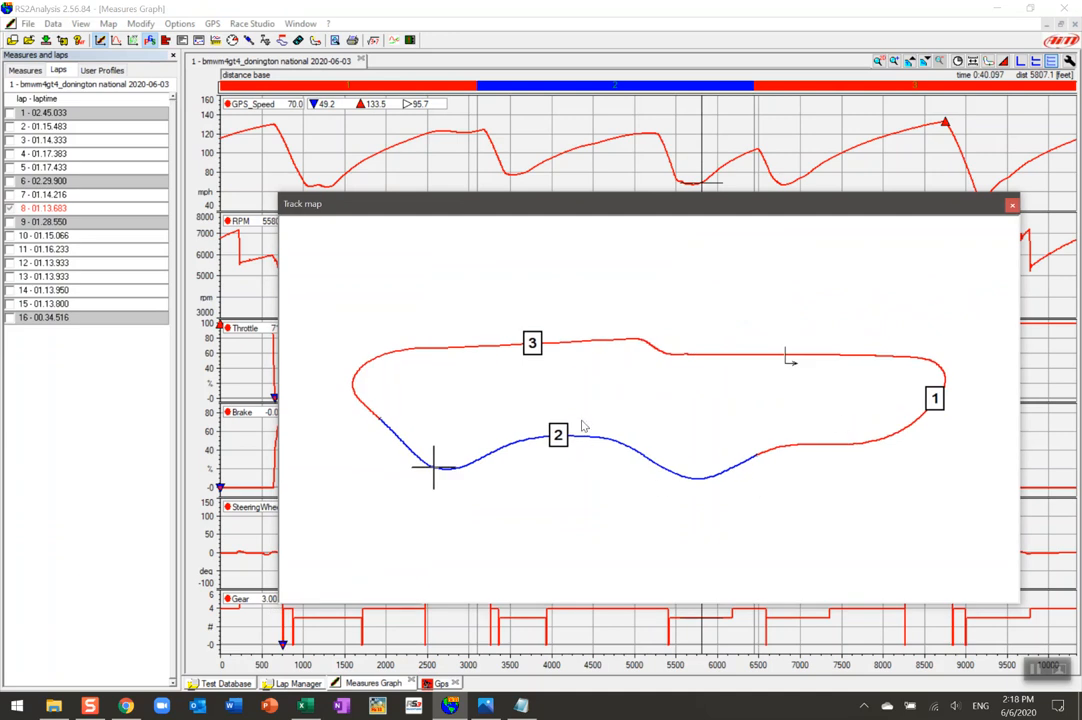
{"action": "left_click", "coordinate": [1011, 204]}
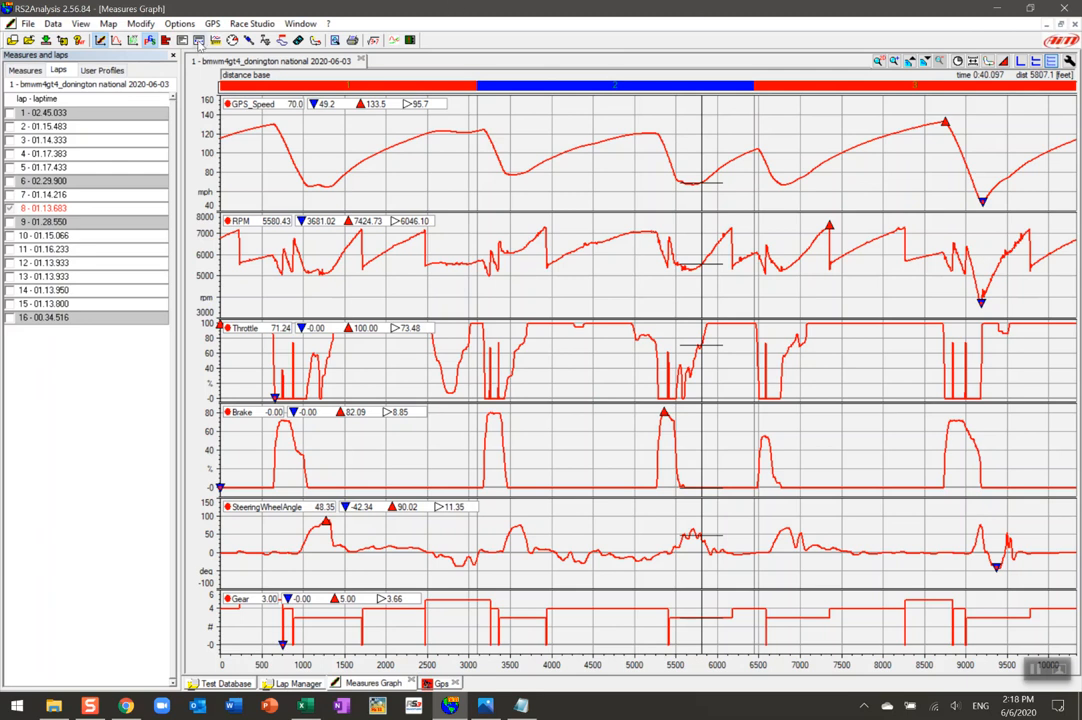
Generate the split report for the Donington test and show histograms for its sector times
{"action": "left_click", "coordinate": [199, 40]}
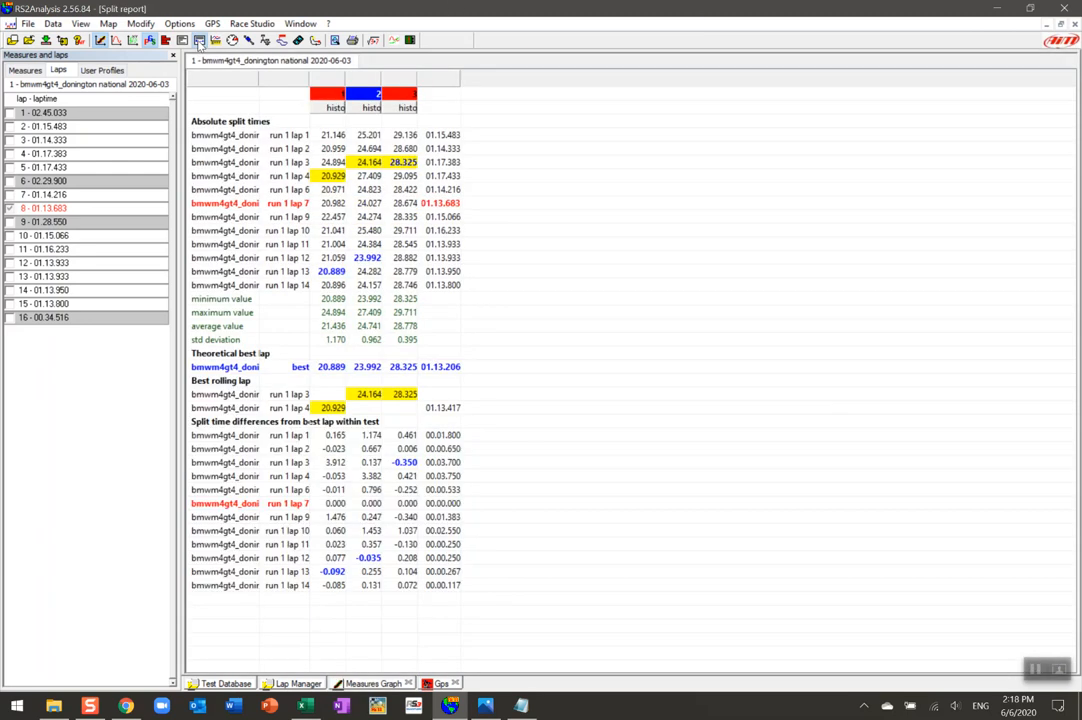
{"action": "left_click", "coordinate": [334, 110]}
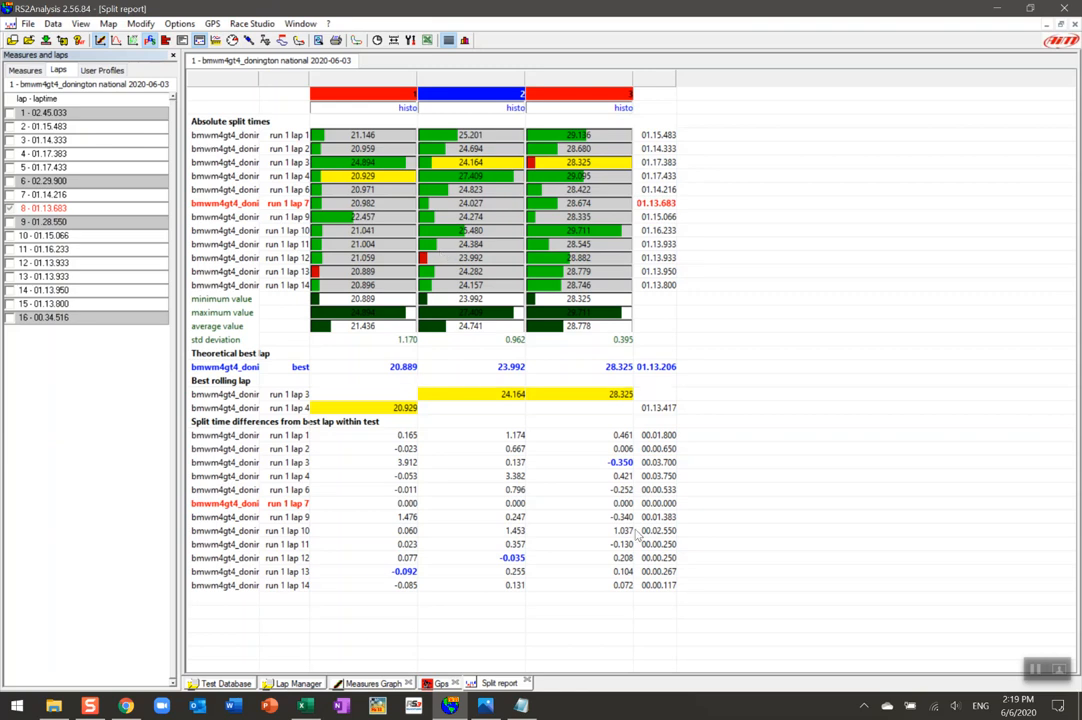
Switch to the IRACING_GT4.png screenshot in Photos to compare its sector times with the split report
{"action": "left_click", "coordinate": [486, 705]}
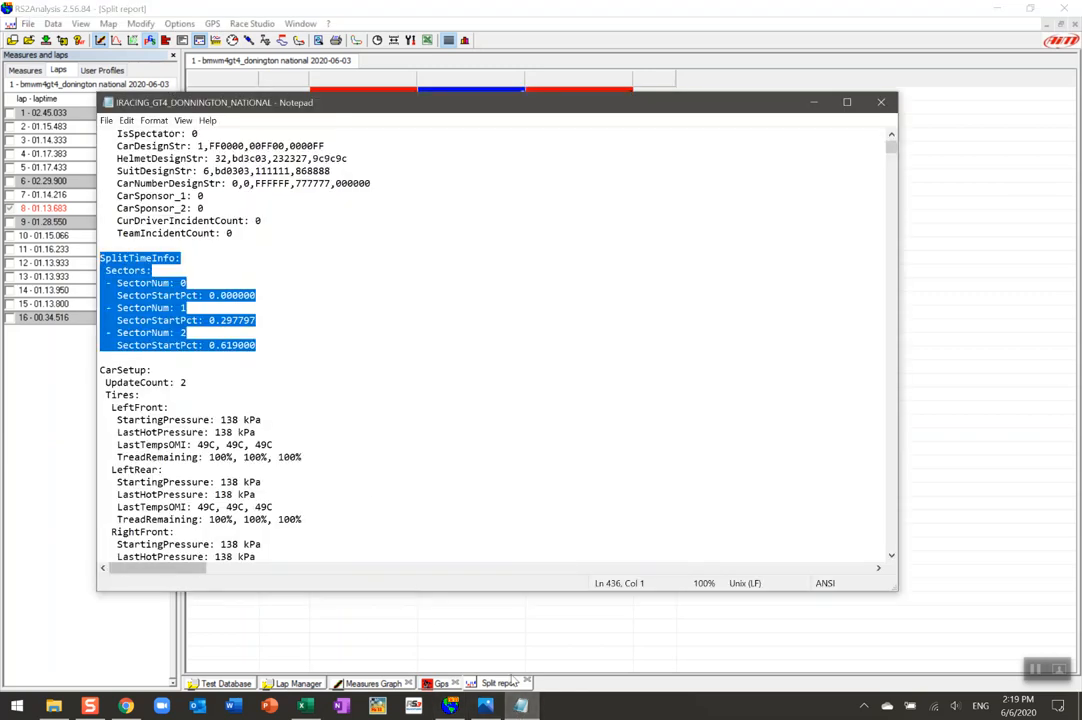
{"action": "left_click", "coordinate": [485, 705]}
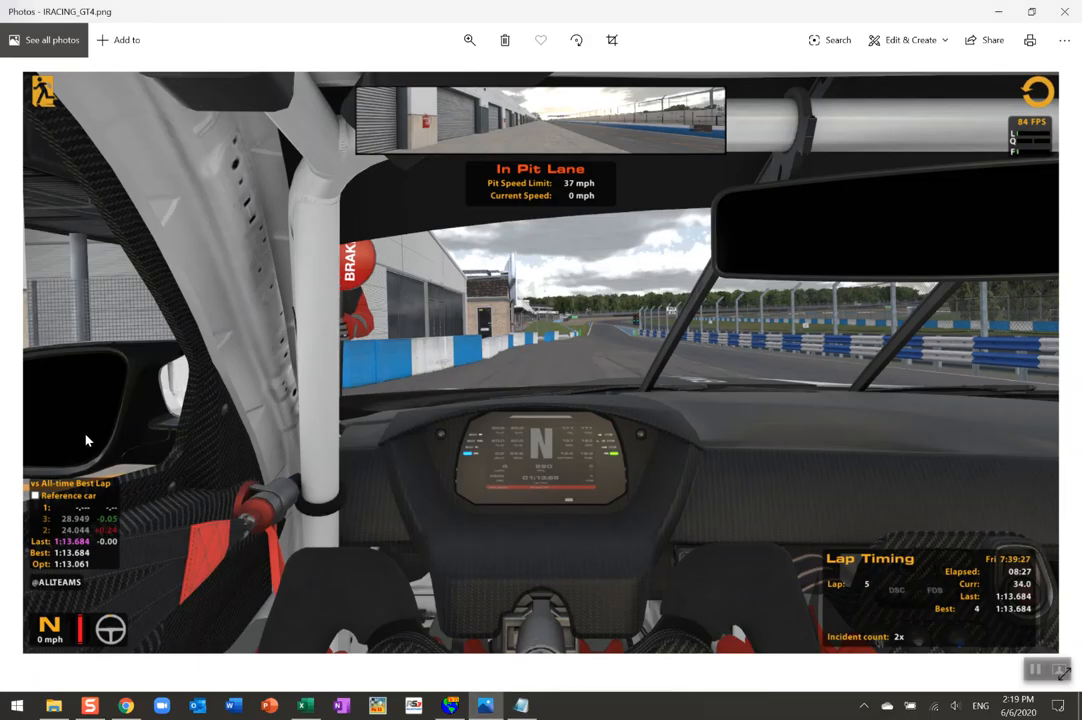